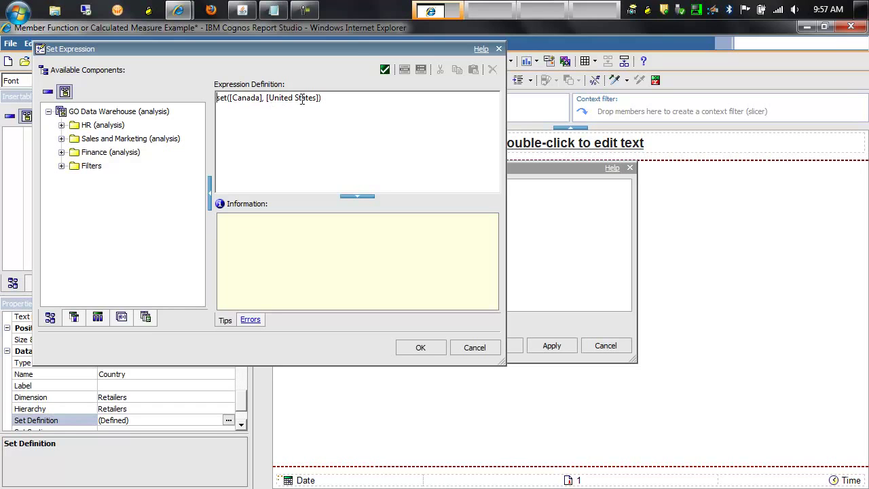
# Step: Close the Country set definition, inspect the Product line set's properties, and review the expression behind the crosstab's Meausres item
pyautogui.click(420, 348)
pyautogui.click(484, 347)
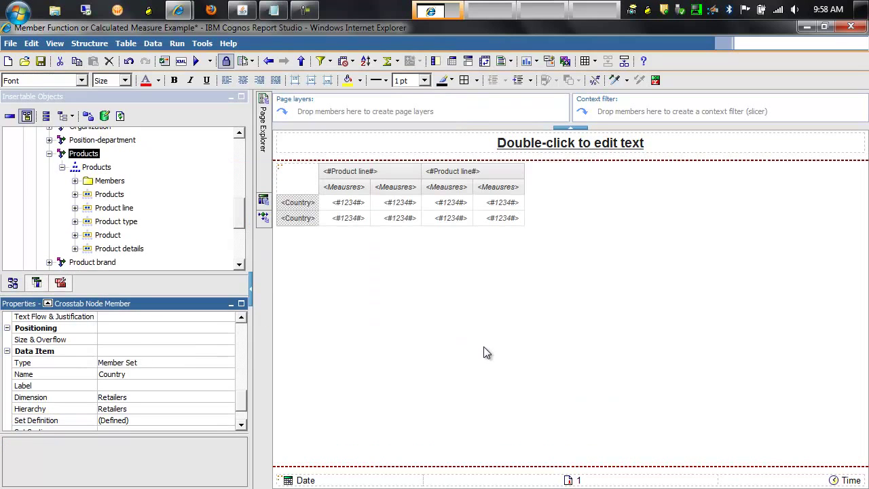
pyautogui.click(359, 173)
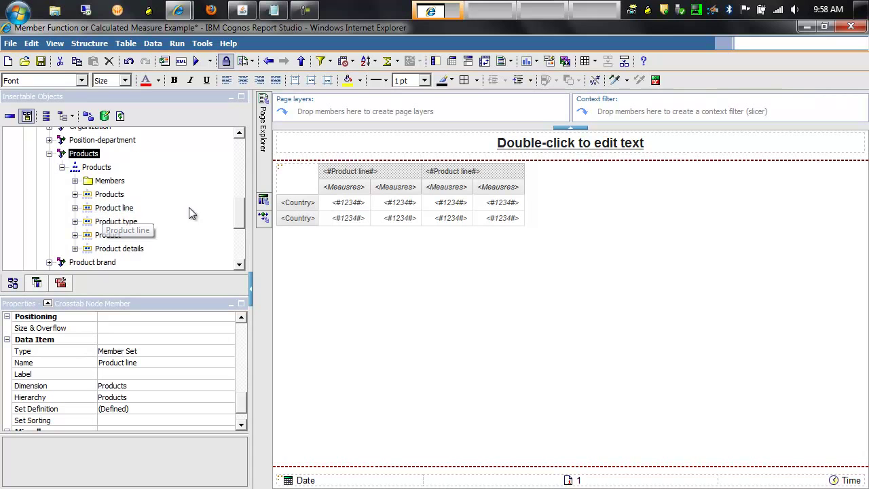
pyautogui.doubleClick(342, 194)
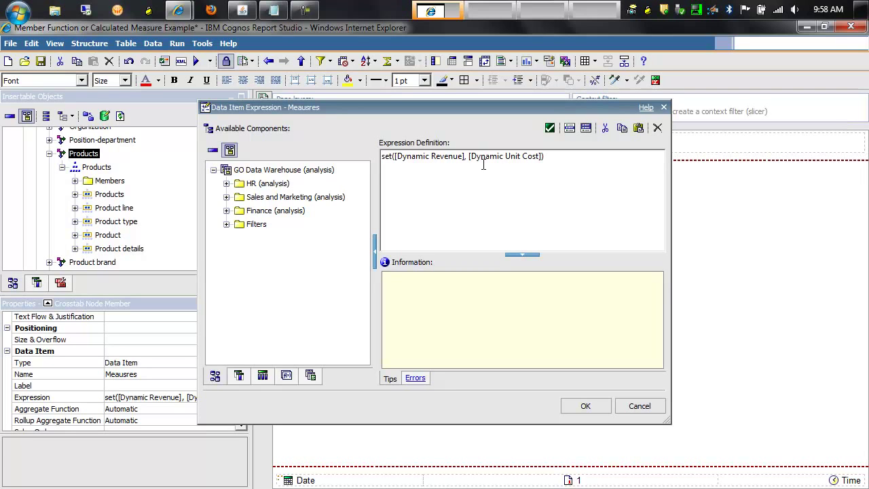
pyautogui.click(585, 406)
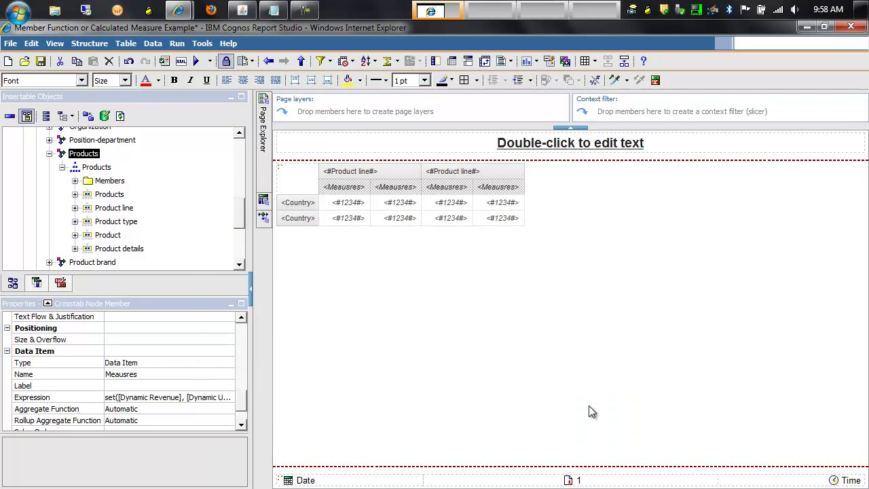
# Step: Open Query1 and review the expressions of the Dynamic Revenue and Dynamic Unit Cost data items
pyautogui.click(264, 215)
pyautogui.click(324, 134)
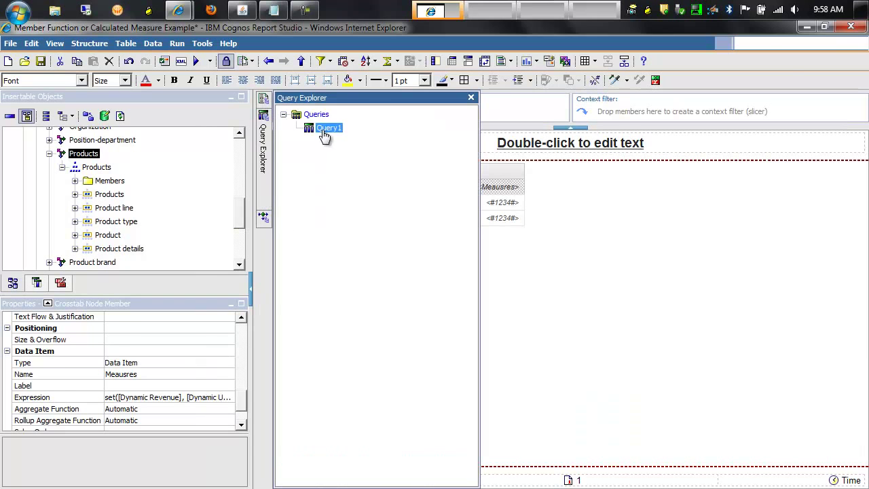
pyautogui.doubleClick(324, 133)
pyautogui.doubleClick(332, 211)
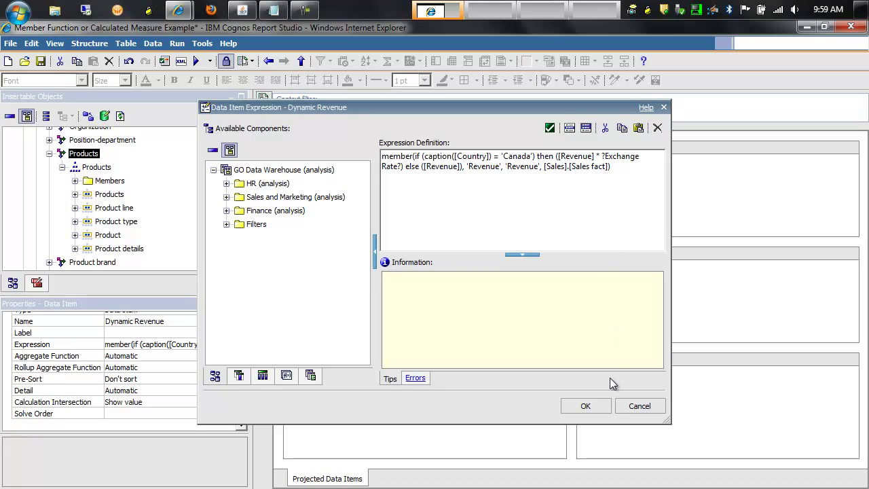
pyautogui.click(589, 405)
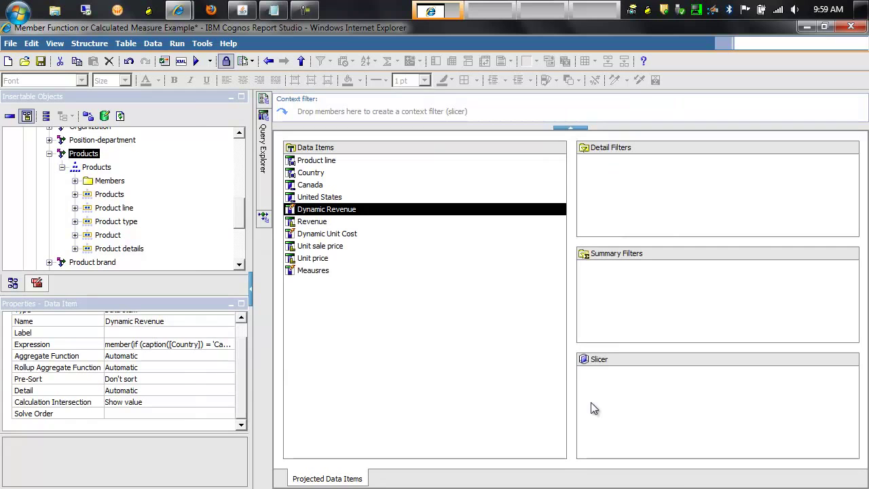
pyautogui.click(326, 234)
pyautogui.doubleClick(326, 234)
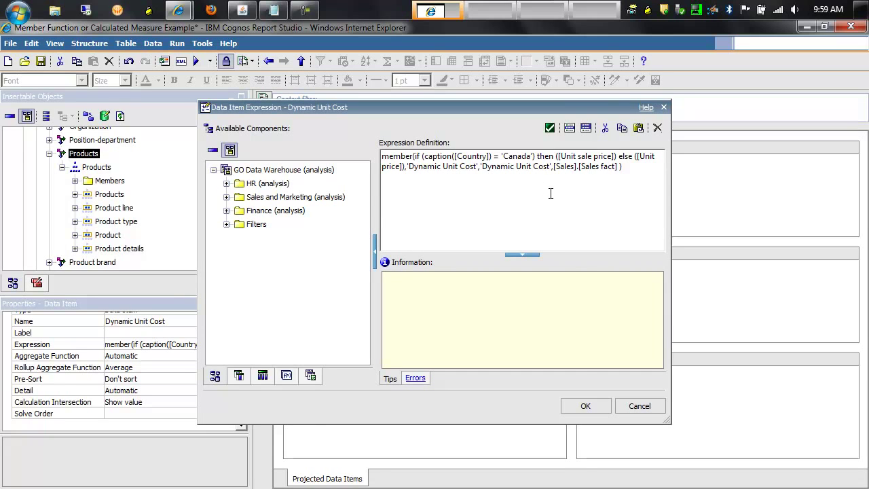
pyautogui.click(584, 406)
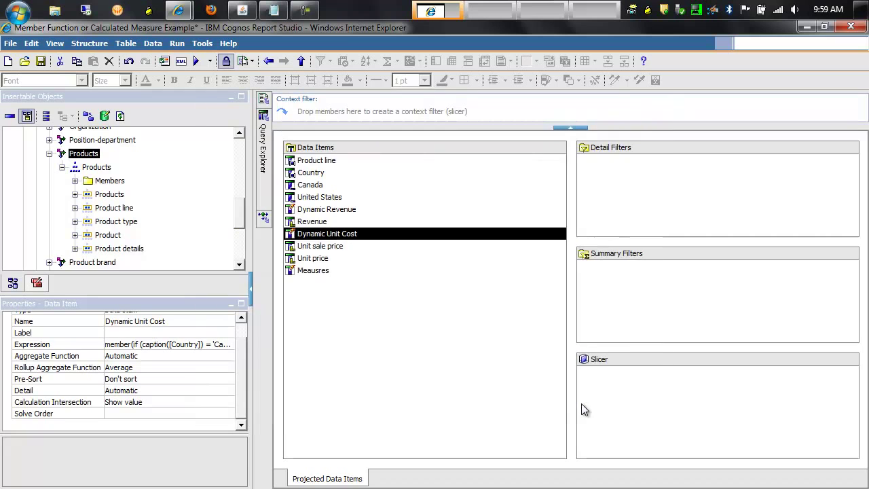
# Step: Run the report with a US exchange rate for Canada of 1.02, review the output and close it
pyautogui.click(197, 62)
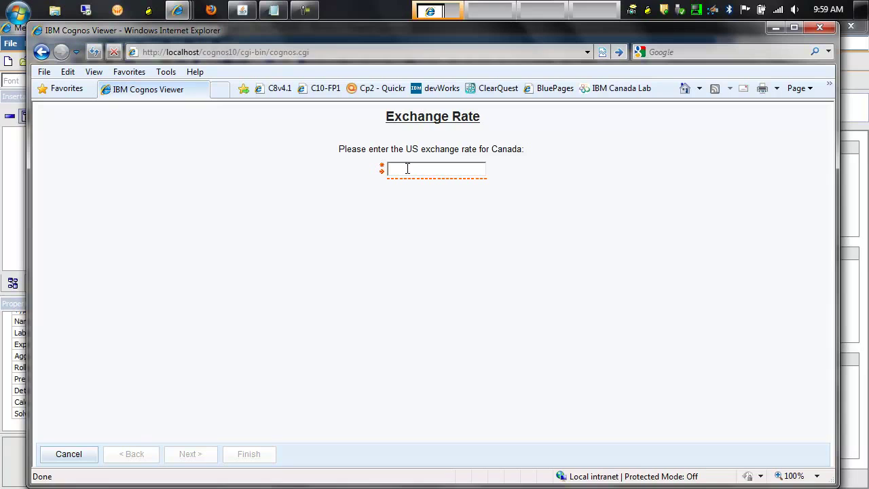
pyautogui.write('1.02')
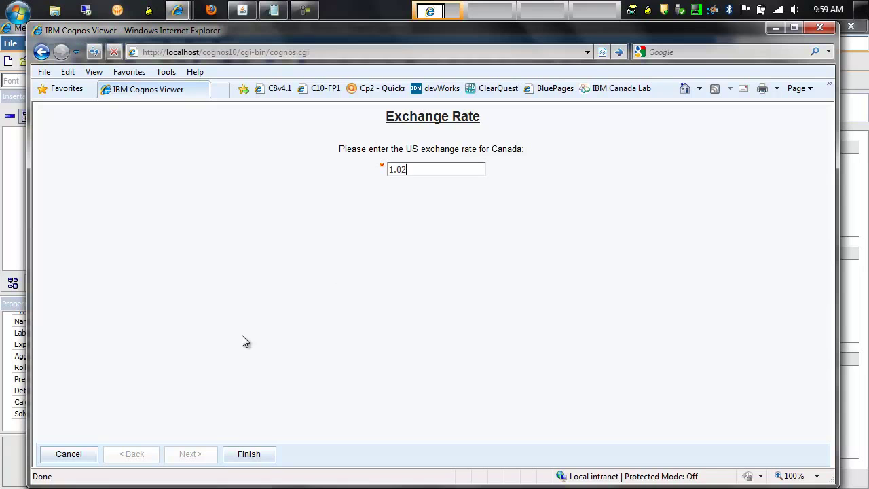
pyautogui.click(249, 453)
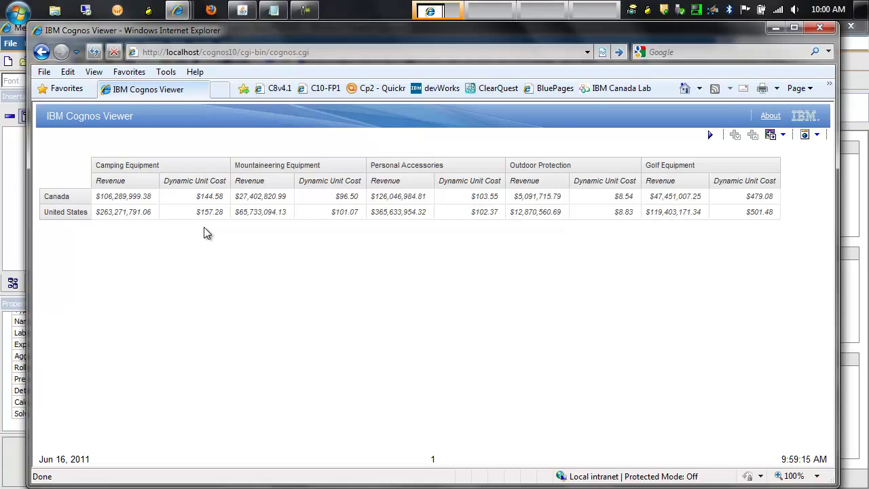
pyautogui.click(818, 30)
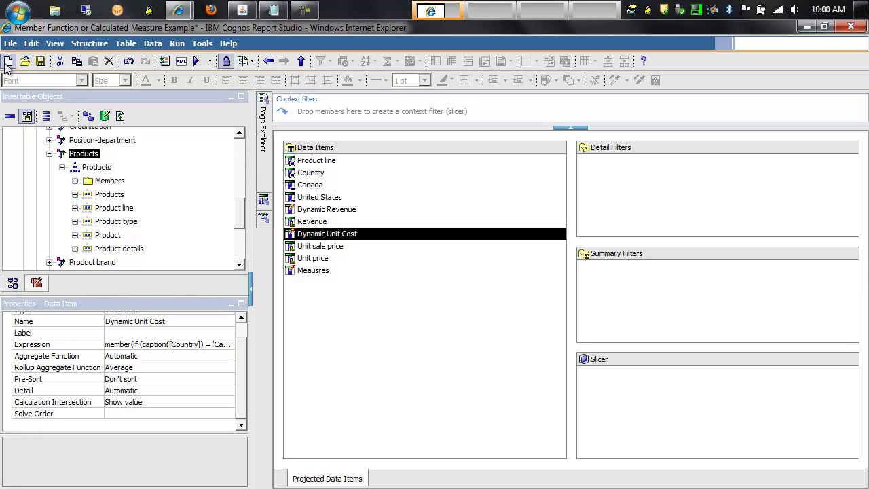
# Step: Open the report "Member Function or Calculated Measure - Starting Point" without saving the current report
pyautogui.click(23, 61)
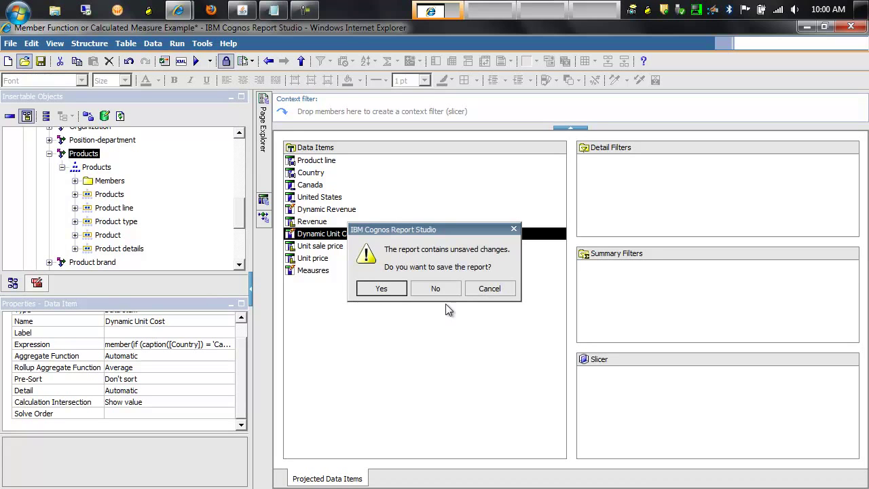
pyautogui.click(424, 290)
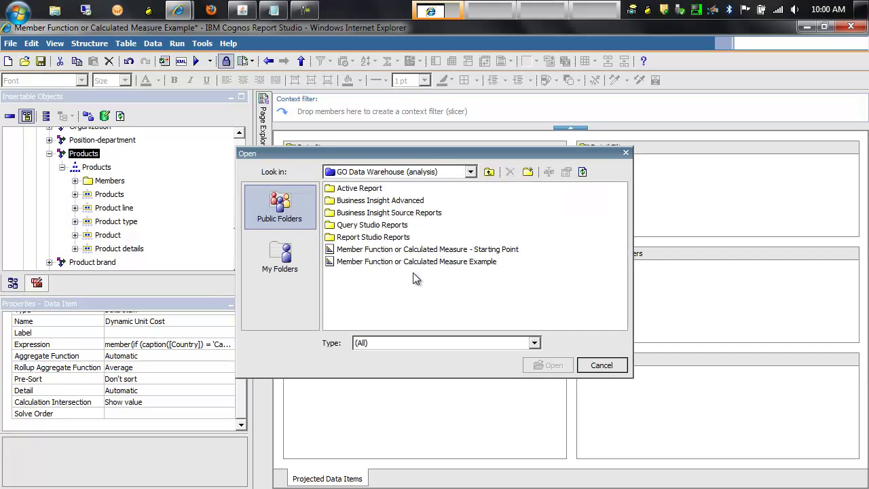
pyautogui.click(411, 250)
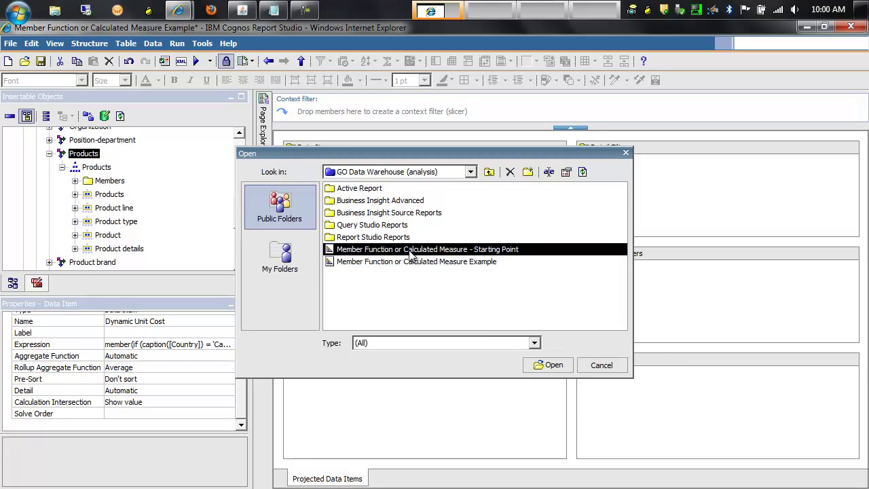
pyautogui.click(554, 367)
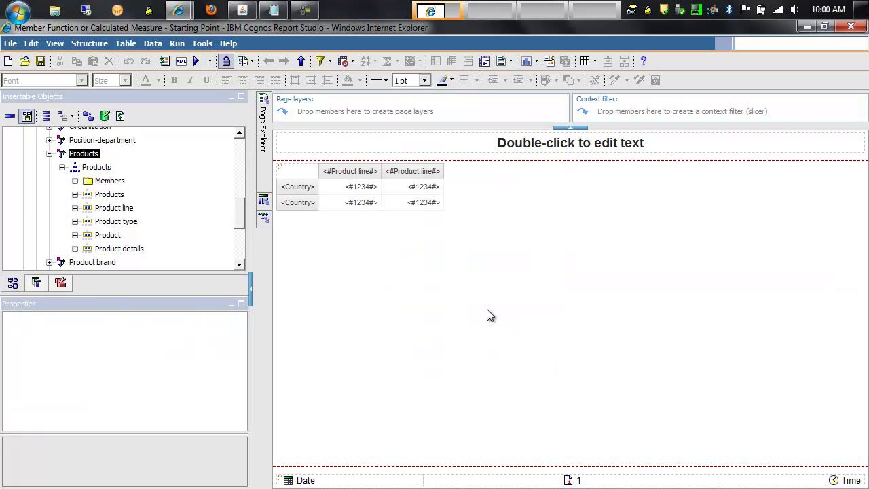
# Step: Open Query1 of the starting-point report and add a new data item to it
pyautogui.click(268, 198)
pyautogui.click(325, 130)
pyautogui.doubleClick(324, 130)
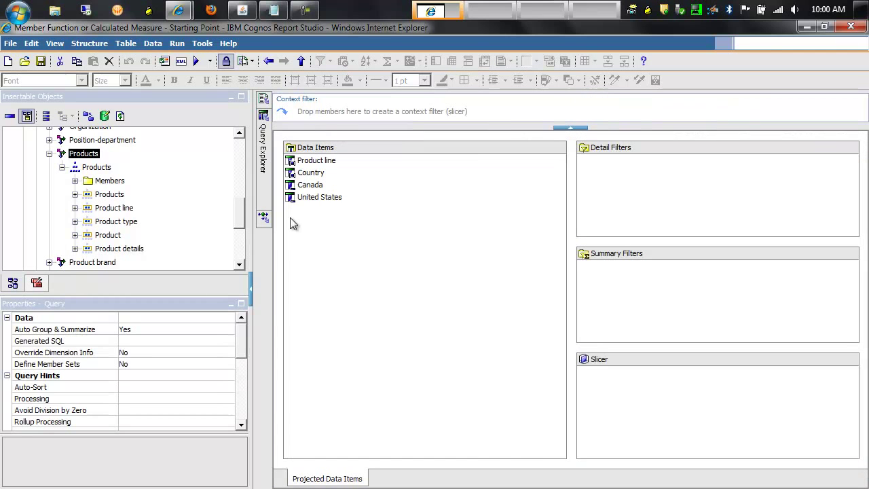
pyautogui.click(37, 283)
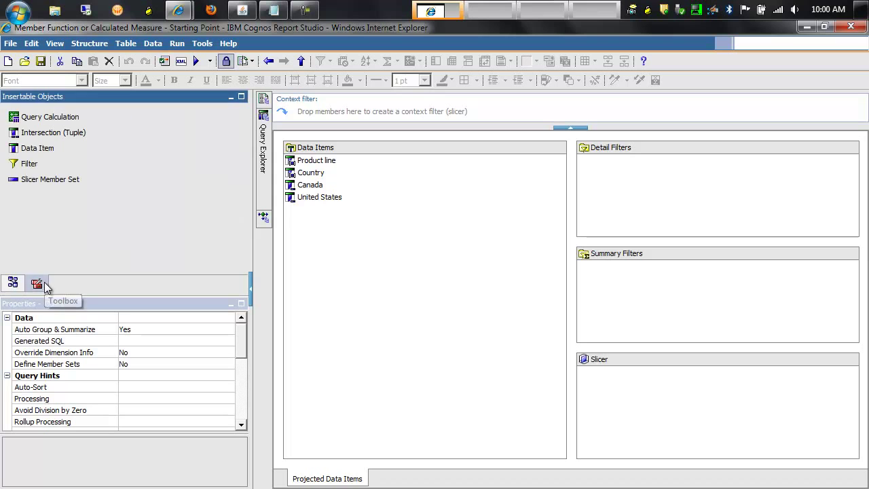
pyautogui.moveTo(53, 153); pyautogui.dragTo(298, 216)
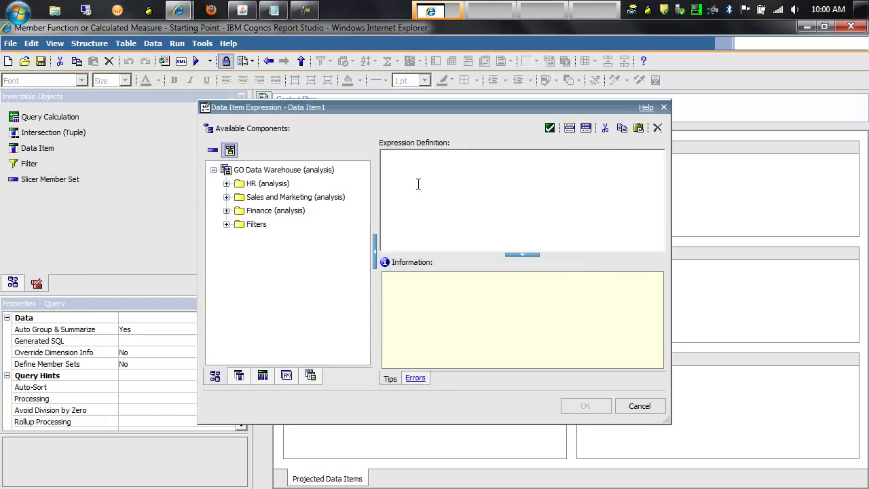
# Step: Begin the data item's expression with if (caption([Country]) = 'Canada') then (, inserting Country from the query's data items
pyautogui.write('if')
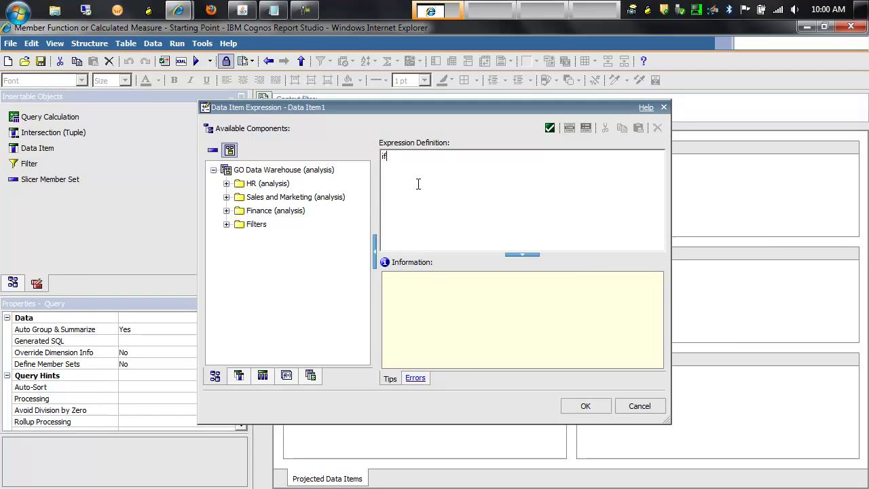
pyautogui.write(' (')
pyautogui.click(239, 375)
pyautogui.click(455, 166)
pyautogui.write('caption(')
pyautogui.click(247, 165)
pyautogui.moveTo(247, 168); pyautogui.dragTo(405, 161)
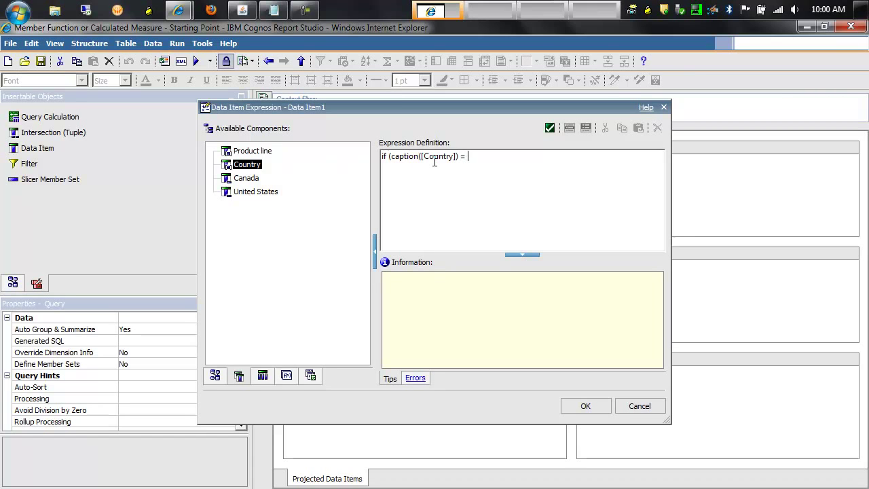
pyautogui.write(") = 'Canada') then (")
# Step: Complete the expression with [Revenue] * ?Exchange Rate?) else ([Revenue]), using Revenue from Sales fact, and accept it
pyautogui.click(215, 375)
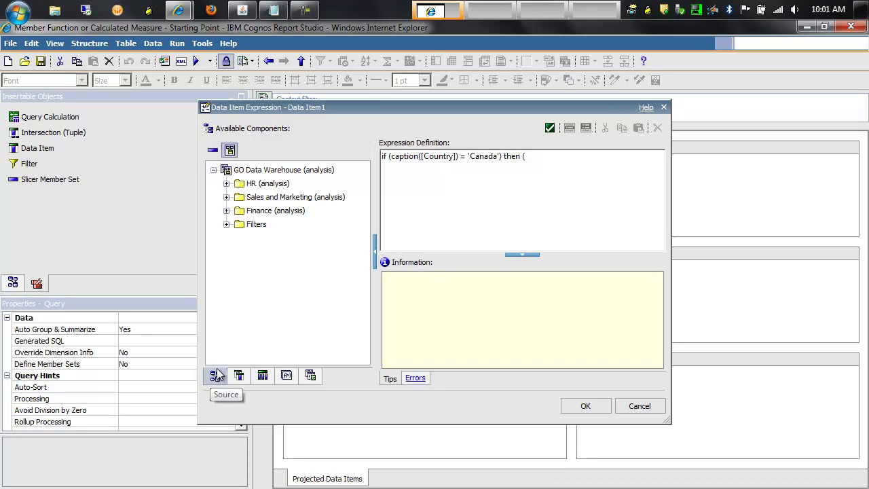
pyautogui.click(226, 197)
pyautogui.click(239, 329)
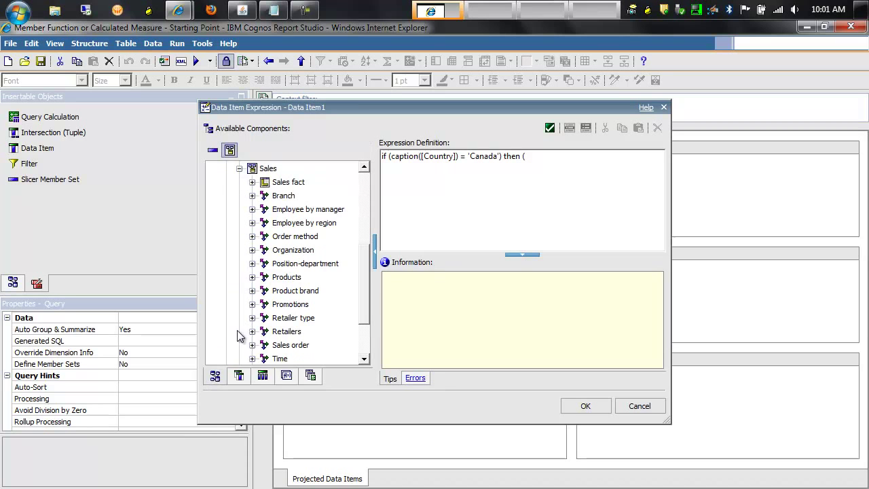
pyautogui.click(252, 181)
pyautogui.moveTo(301, 268); pyautogui.dragTo(571, 163)
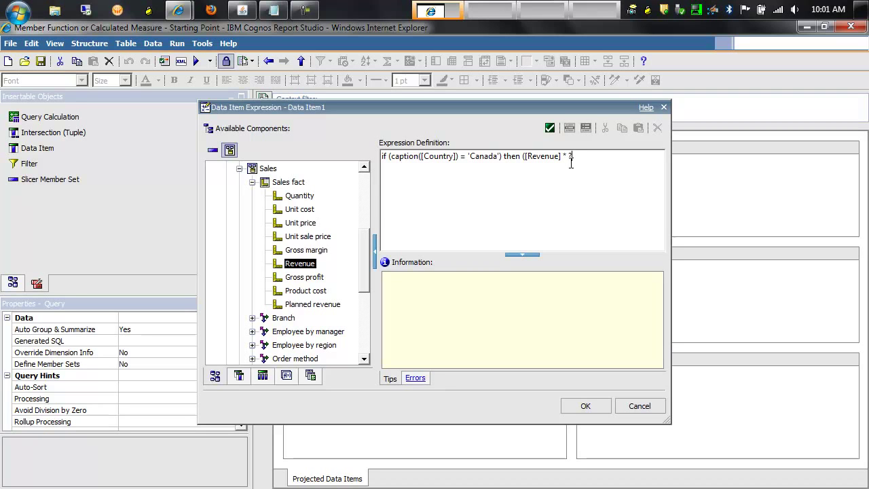
pyautogui.write('xchange Rate?) else (')
pyautogui.moveTo(296, 267); pyautogui.dragTo(652, 185)
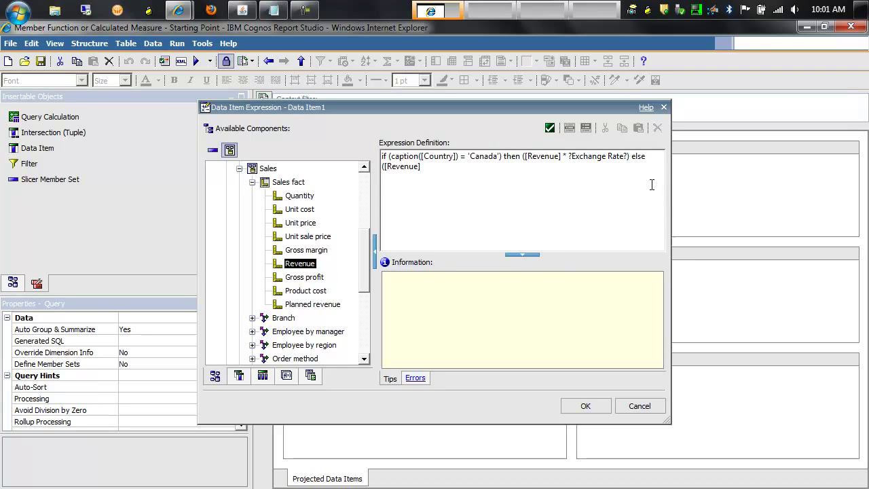
pyautogui.write(')')
pyautogui.click(586, 406)
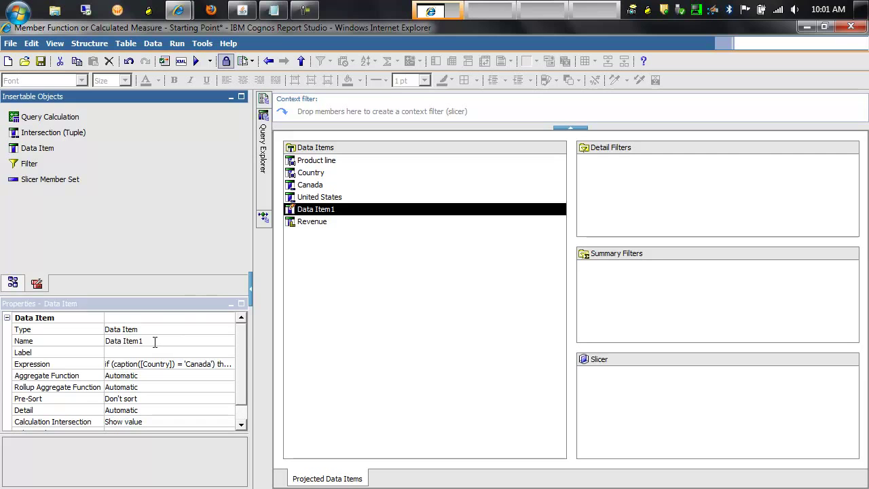
# Step: Rename the new exchange-rate data item as Dynamic Revenue
pyautogui.click(156, 341)
pyautogui.write('Dynamic Revenue')
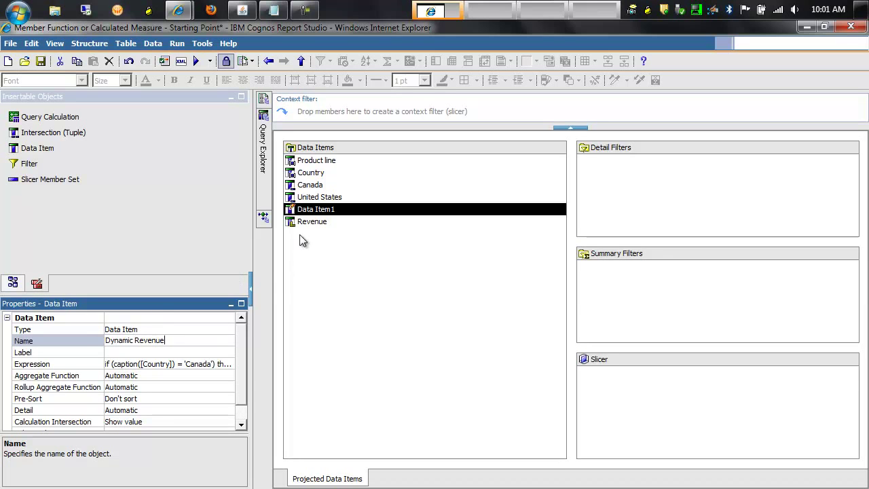
pyautogui.click(307, 235)
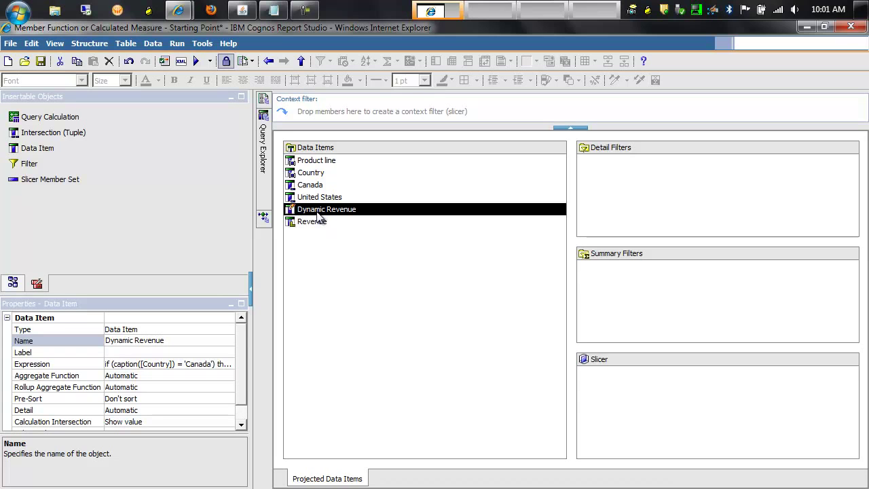
# Step: Add another data item to the query and begin its expression with if (caption([Country]) = 'Canada') then (
pyautogui.click(34, 149)
pyautogui.doubleClick(83, 147)
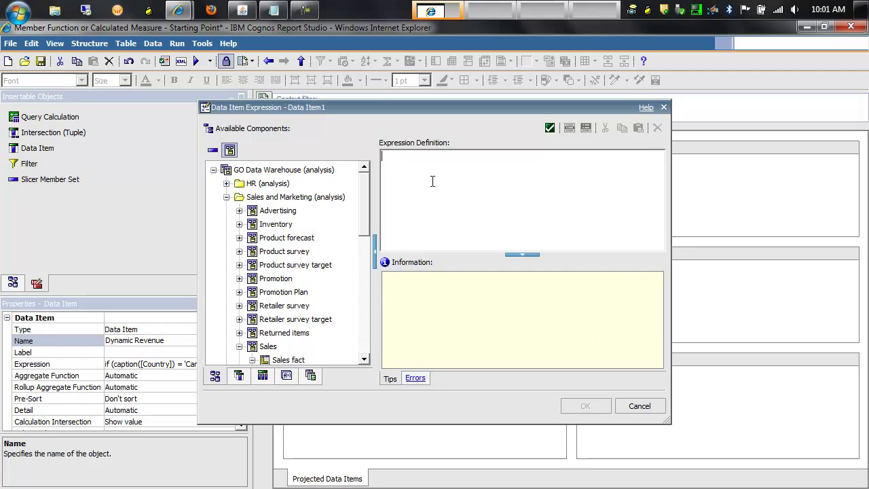
pyautogui.write('if (caption(')
pyautogui.click(245, 379)
pyautogui.click(233, 166)
pyautogui.doubleClick(233, 166)
pyautogui.click(579, 175)
pyautogui.write(')')
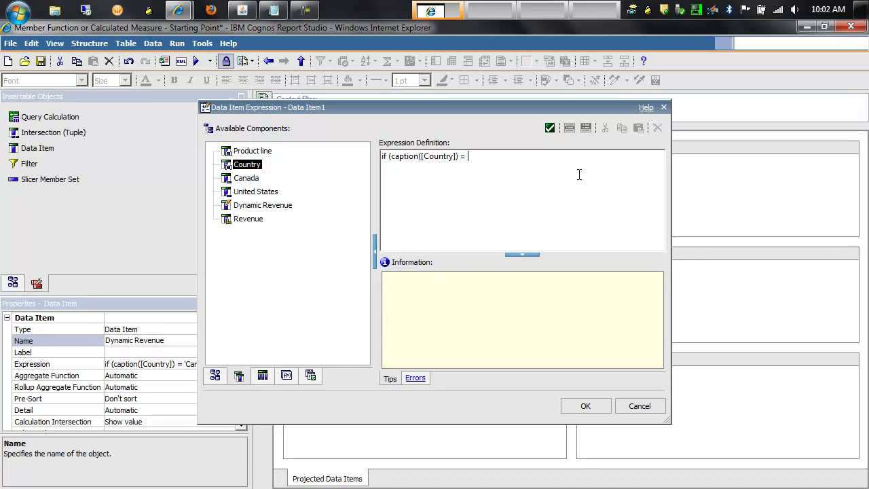
pyautogui.write(" = 'Canada') then (")
# Step: Complete the second expression with [Unit sale price]) else ([Unit price]), using the Sales fact measures, and accept it
pyautogui.click(213, 375)
pyautogui.click(363, 359)
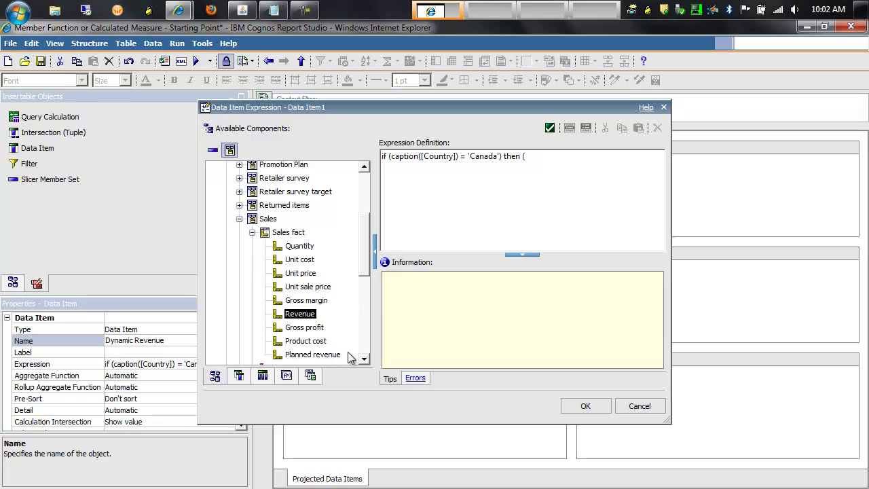
pyautogui.moveTo(331, 289); pyautogui.dragTo(562, 164)
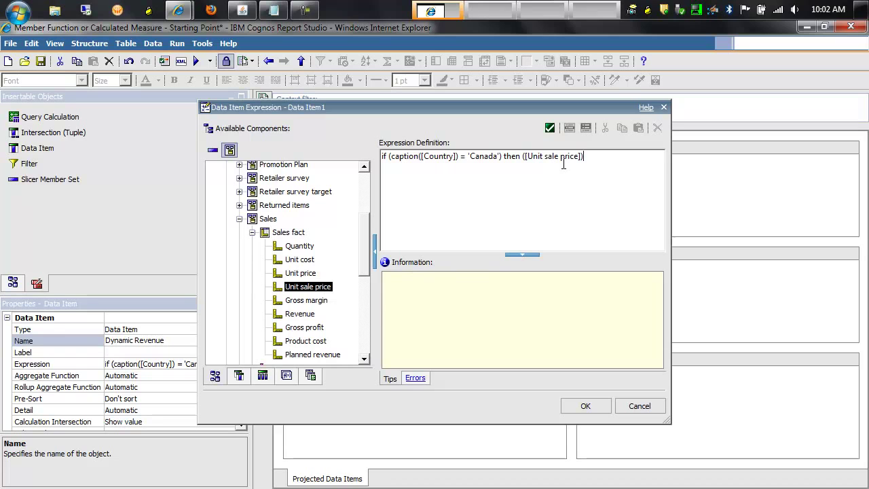
pyautogui.write('else (')
pyautogui.moveTo(302, 273); pyautogui.dragTo(610, 177)
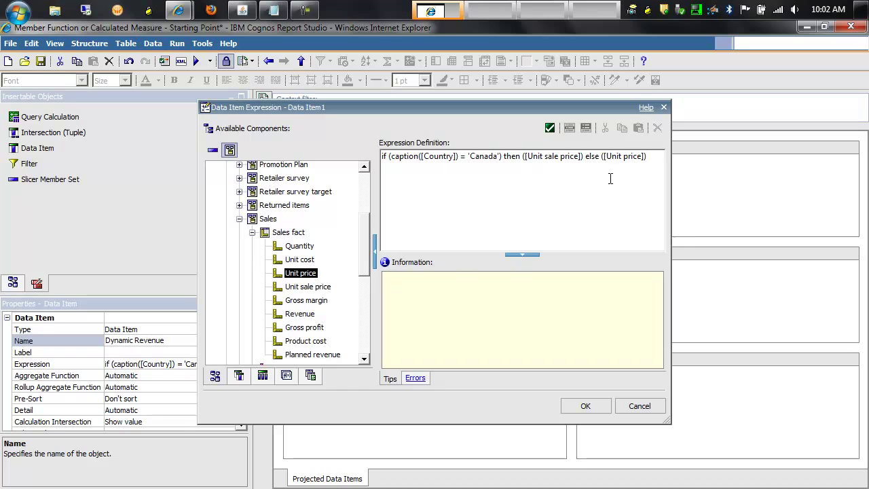
pyautogui.click(585, 406)
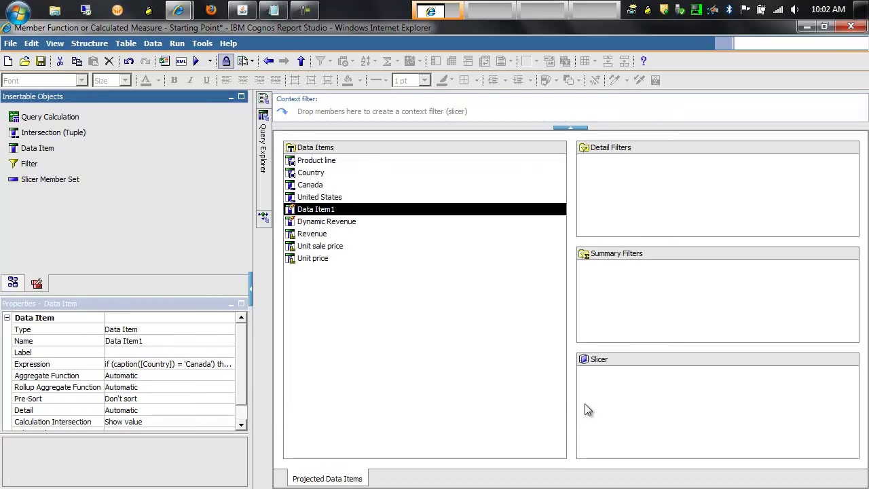
# Step: Rename the new unit price data item, Data Item1, as Dynamic Unit Price
pyautogui.click(313, 213)
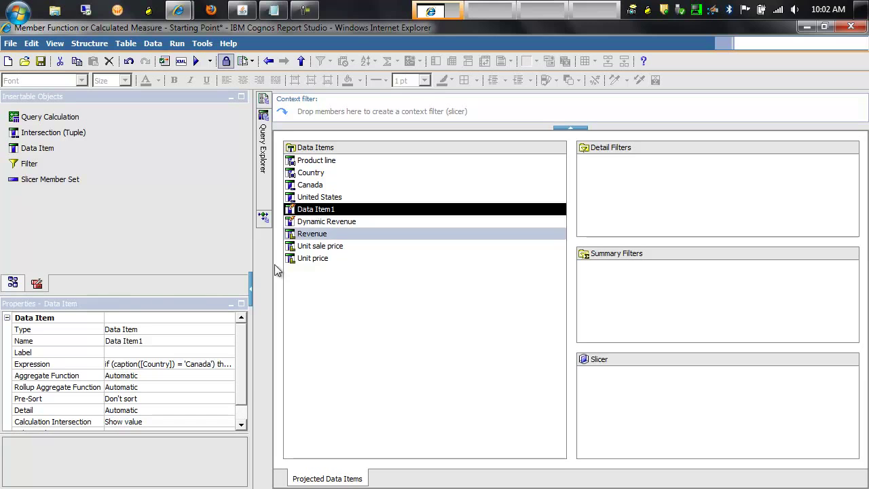
pyautogui.moveTo(155, 342); pyautogui.dragTo(83, 341)
pyautogui.write('Dynami')
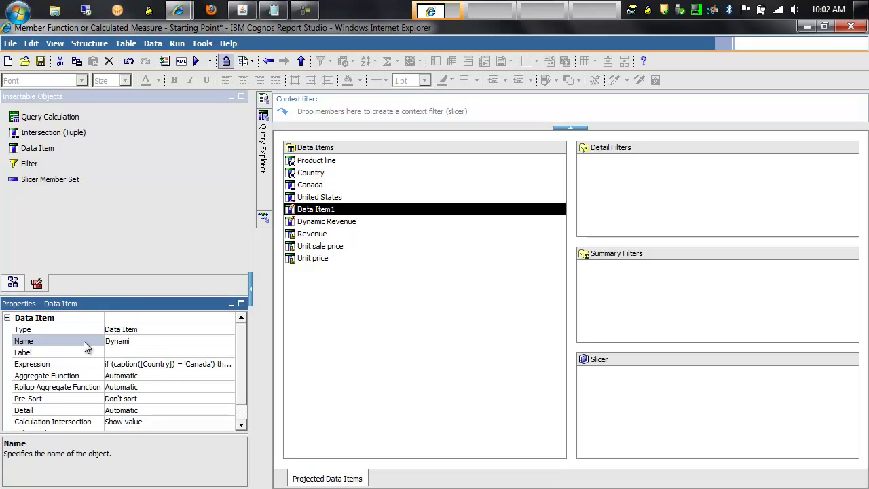
pyautogui.write('c Unit Price')
pyautogui.click(120, 350)
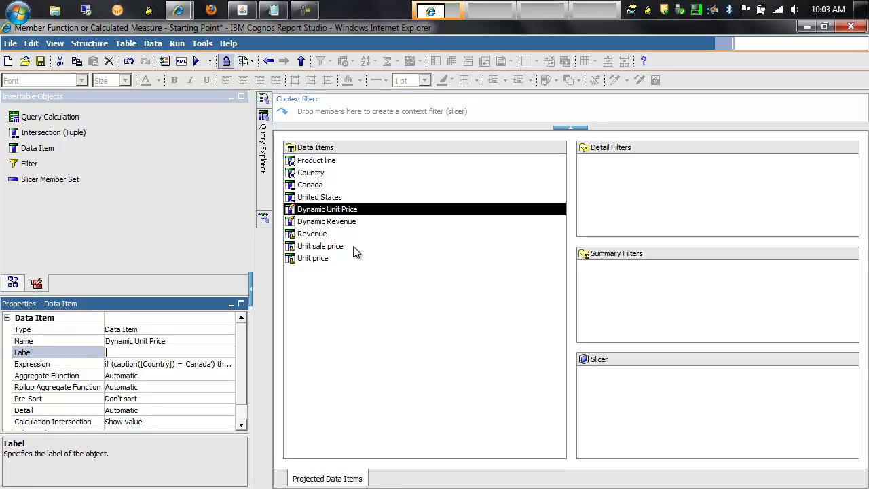
pyautogui.click(327, 257)
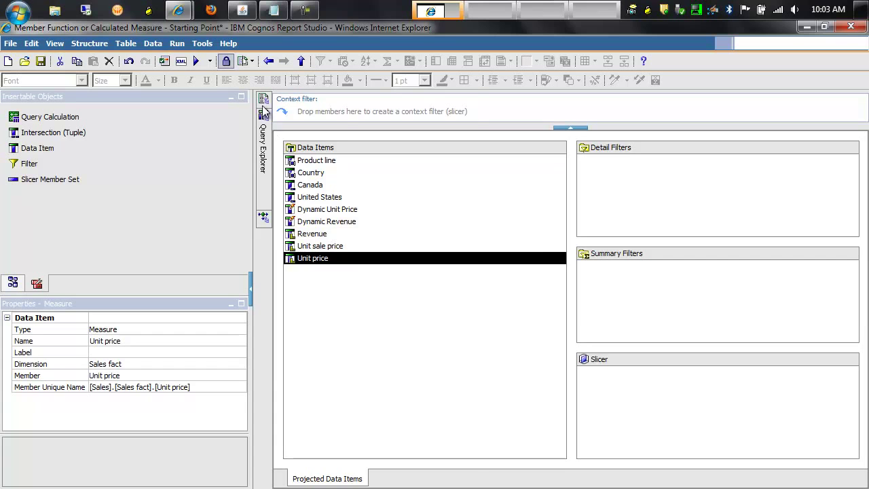
# Step: On Page1, nest a query calculation named Measures, of type Other expression, beneath the Product line columns of the crosstab
pyautogui.moveTo(265, 102)
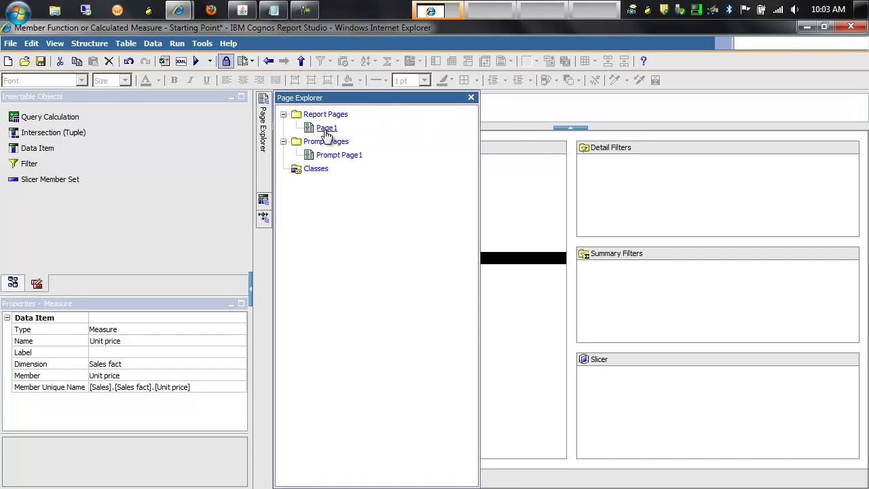
pyautogui.click(325, 132)
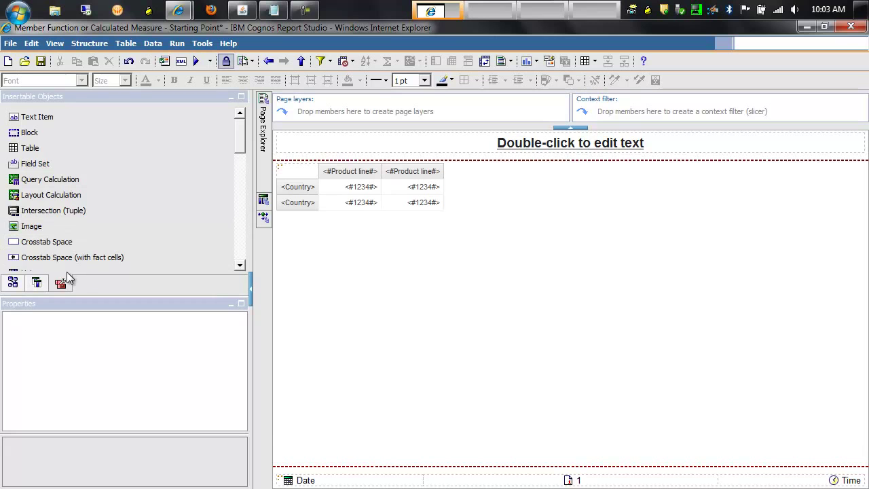
pyautogui.moveTo(53, 183); pyautogui.dragTo(333, 180)
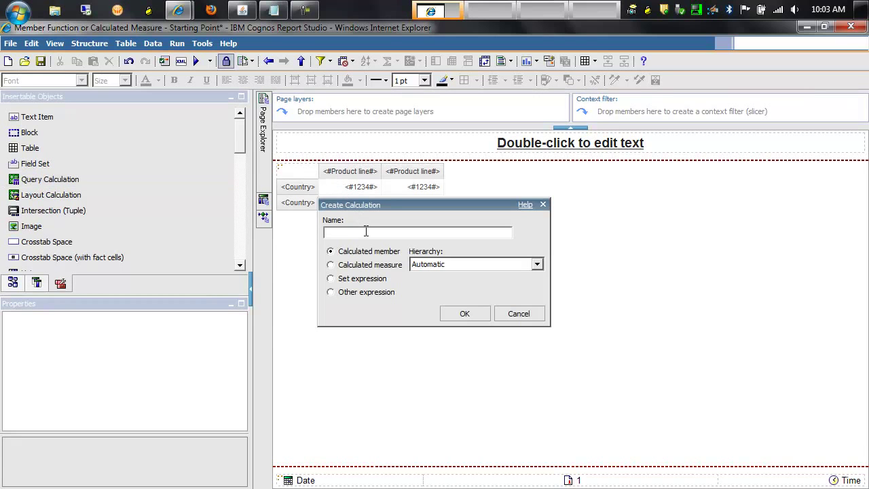
pyautogui.write('Measures')
pyautogui.click(329, 292)
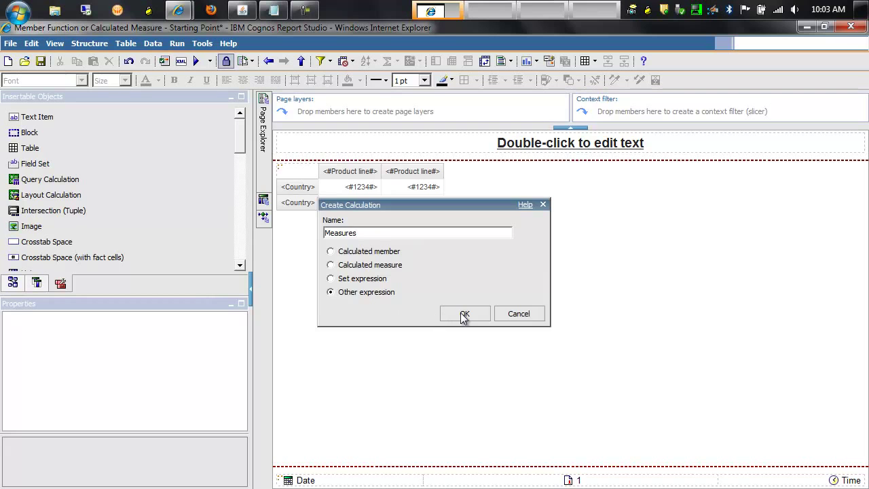
pyautogui.click(464, 315)
# Step: Define the Measures expression as set([Dynamic Revenue], [Dynamic Unit Price]) from the query's data items, accept it, and test-run the report
pyautogui.write('set(')
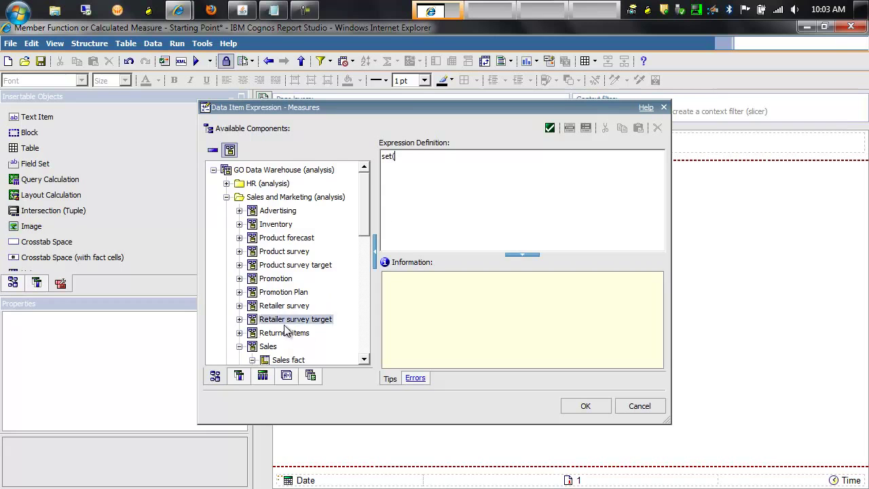
pyautogui.click(239, 376)
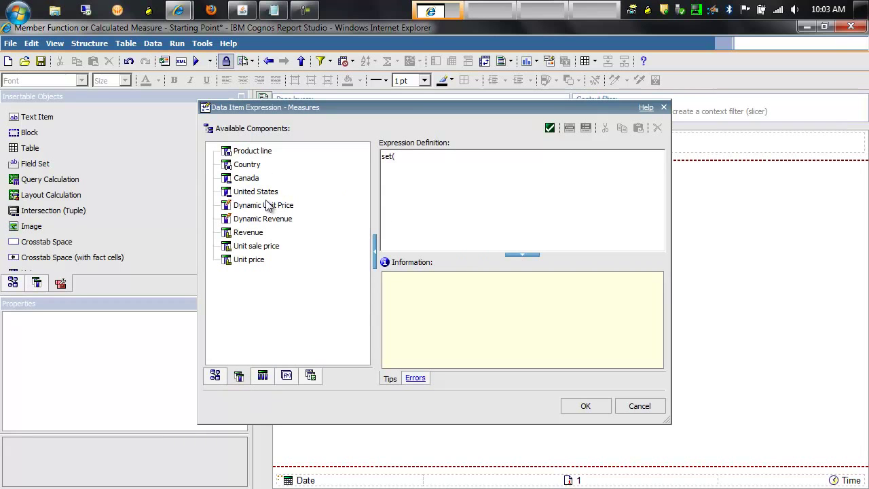
pyautogui.moveTo(270, 218); pyautogui.dragTo(422, 175)
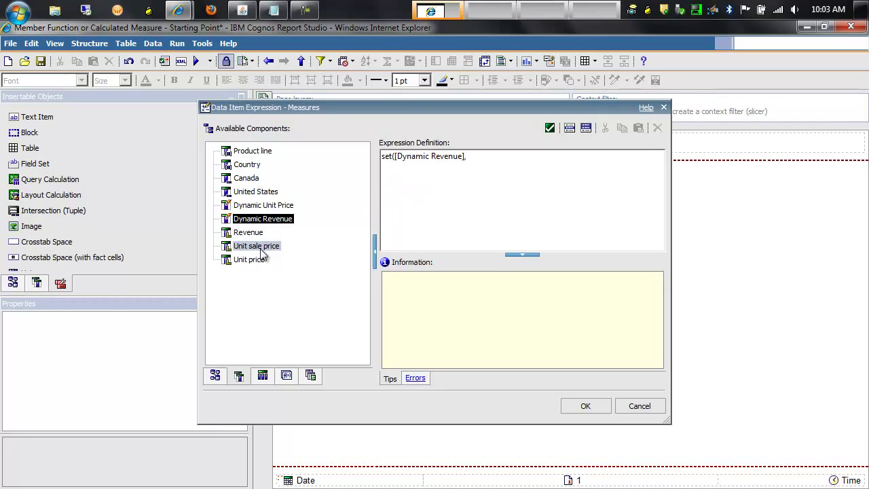
pyautogui.click(258, 206)
pyautogui.moveTo(258, 213); pyautogui.dragTo(540, 181)
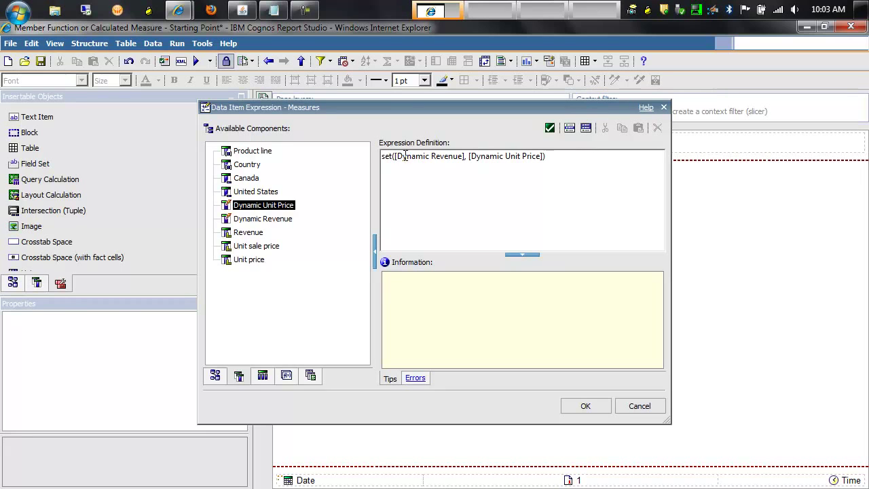
pyautogui.click(584, 406)
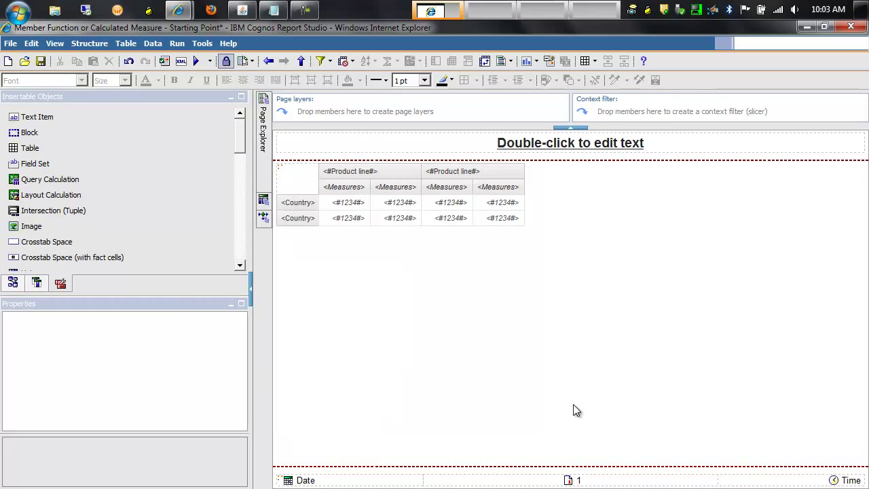
pyautogui.click(197, 61)
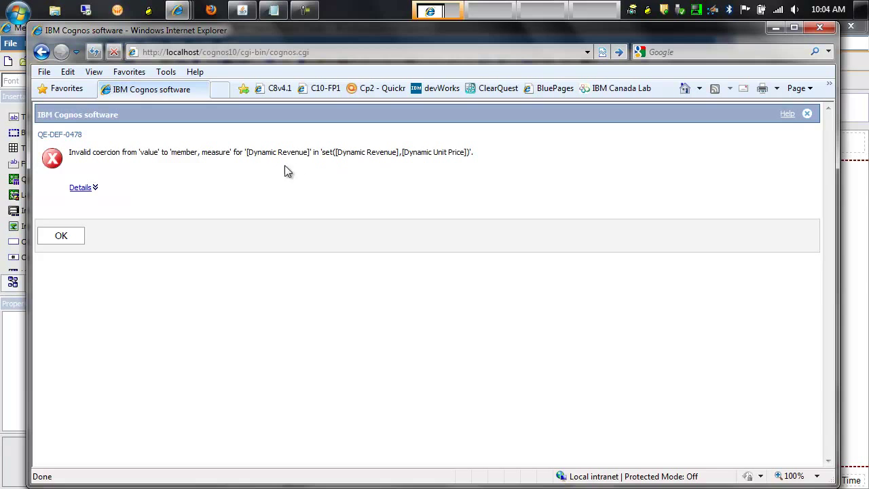
pyautogui.click(67, 238)
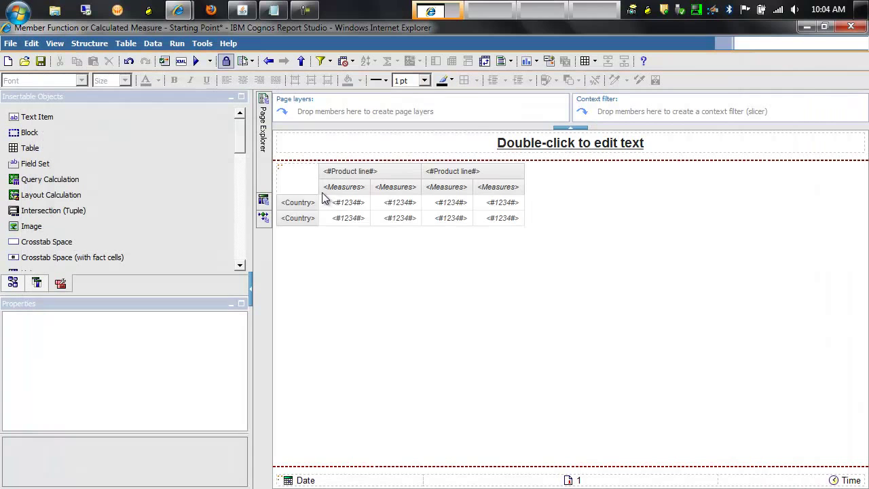
# Step: Open the Dynamic Revenue expression in Query1 and insert member( in front of its if statement
pyautogui.moveTo(259, 202)
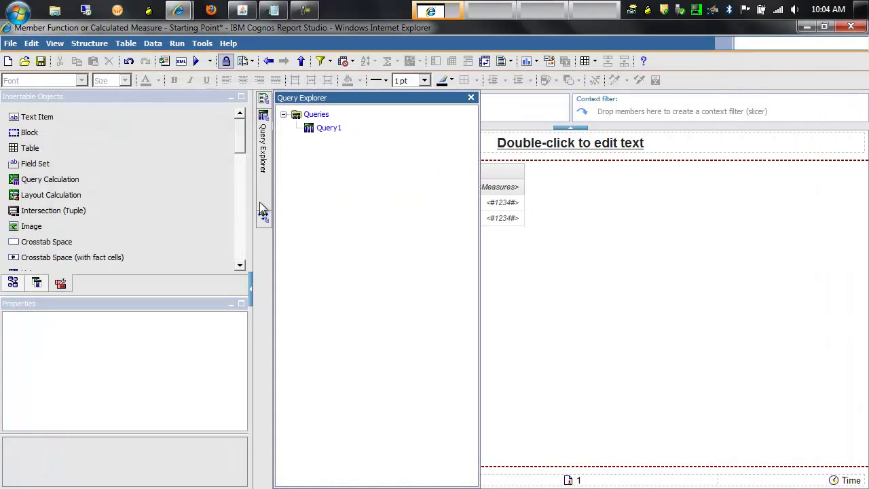
pyautogui.doubleClick(328, 128)
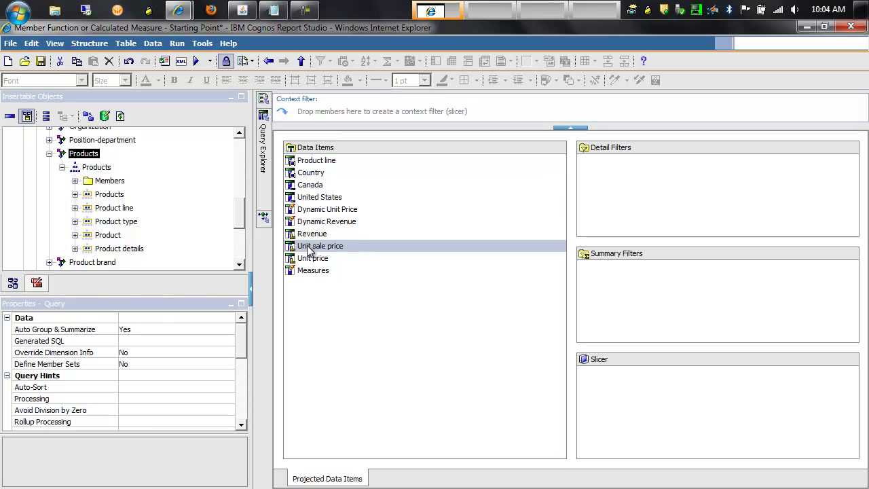
pyautogui.doubleClick(315, 225)
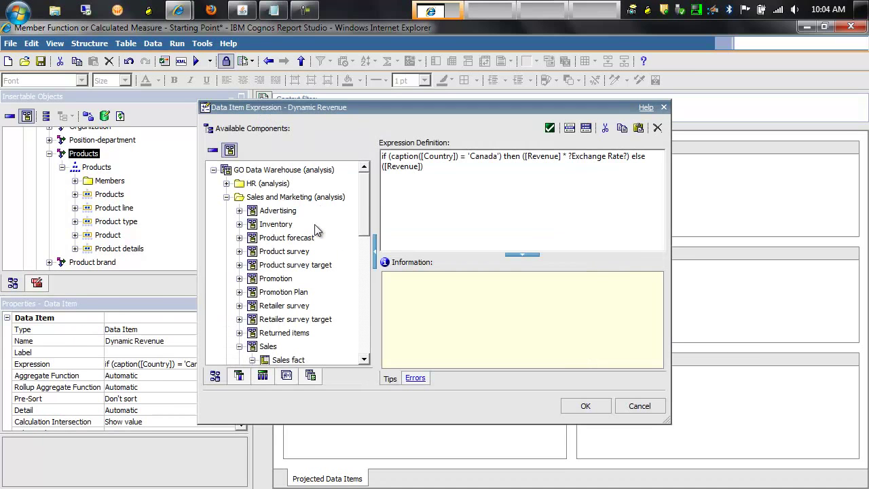
pyautogui.click(382, 156)
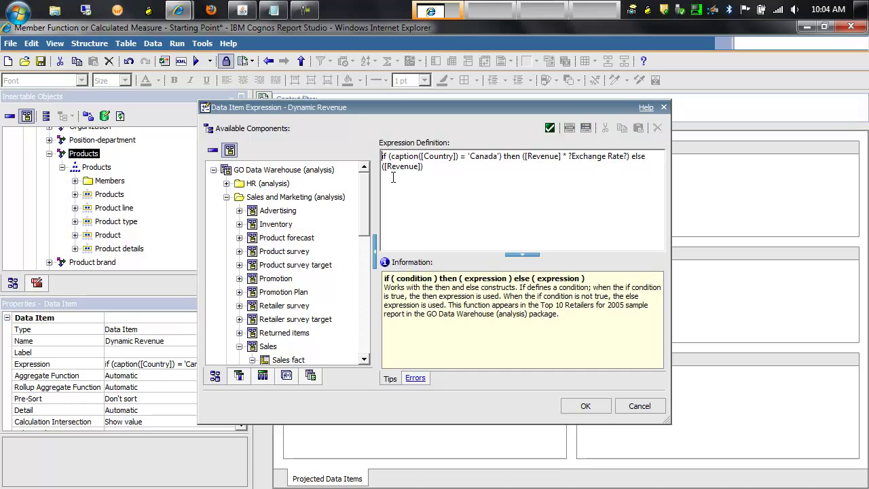
pyautogui.write('member')
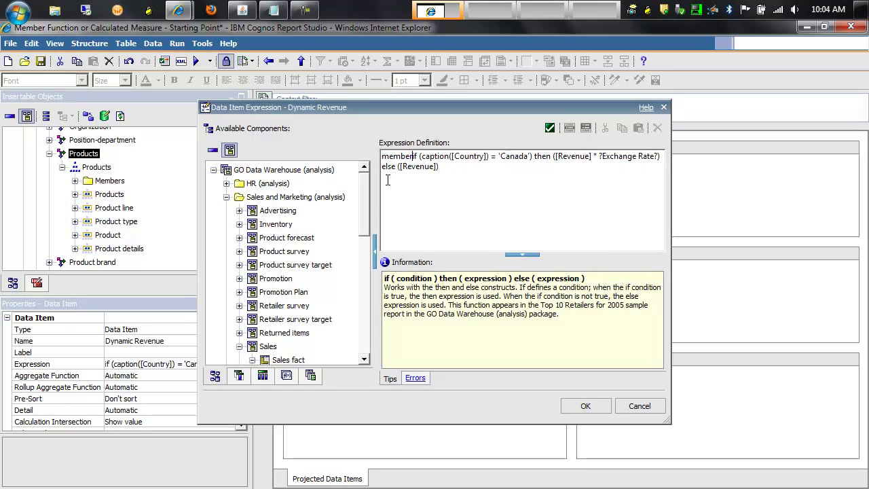
pyautogui.write('(')
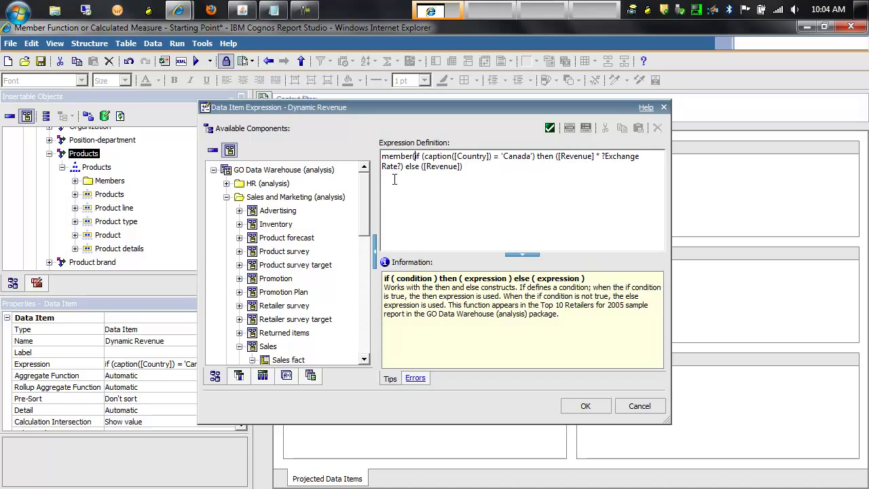
# Step: Complete the member function with 'Dynamic Revenue', 'Dynamic Revenue', [Sales].[Sales fact]) after the else clause and accept the expression
pyautogui.click(462, 166)
pyautogui.write(')')
pyautogui.click(400, 157)
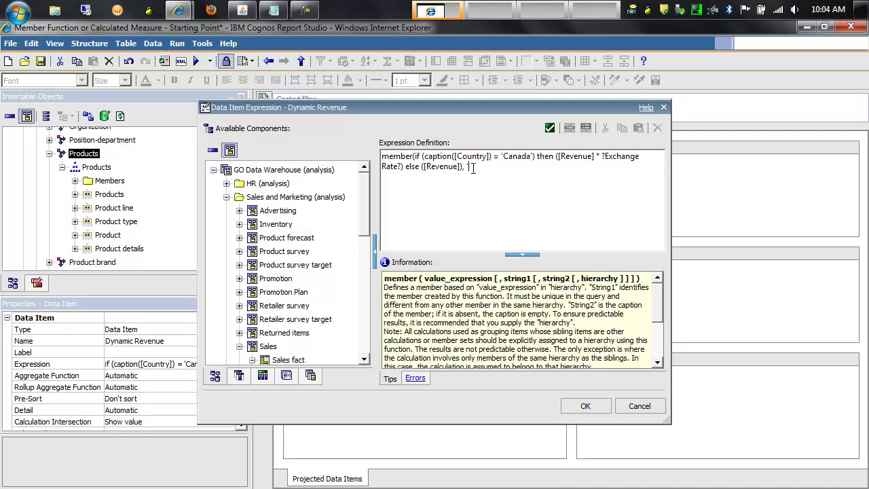
pyautogui.write('Dynamic')
pyautogui.write("enue', 'Dynamic Revenue',")
pyautogui.moveTo(288, 360); pyautogui.dragTo(630, 175)
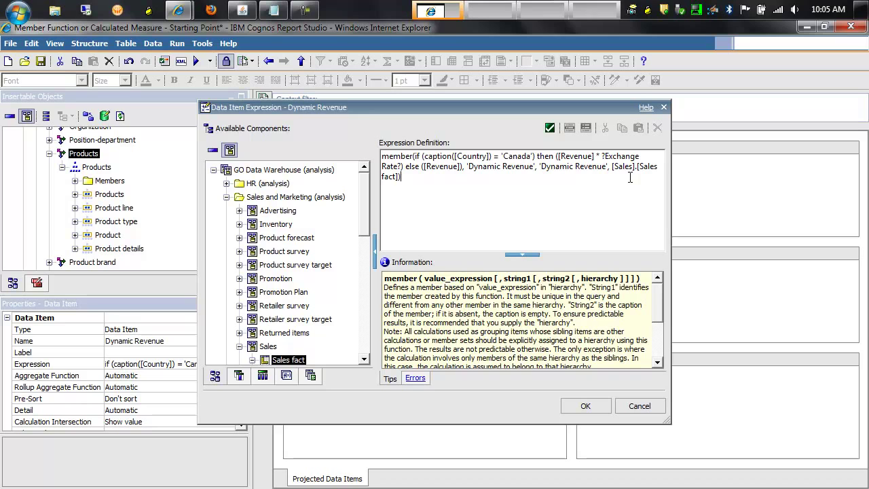
pyautogui.click(575, 406)
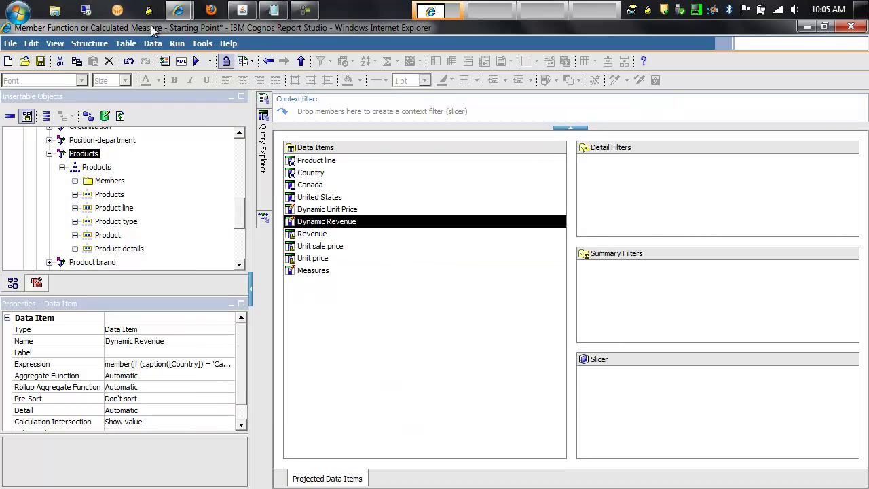
# Step: Run the report with an exchange rate of 1.02, examine the Measures column heading, and close the viewer
pyautogui.click(195, 60)
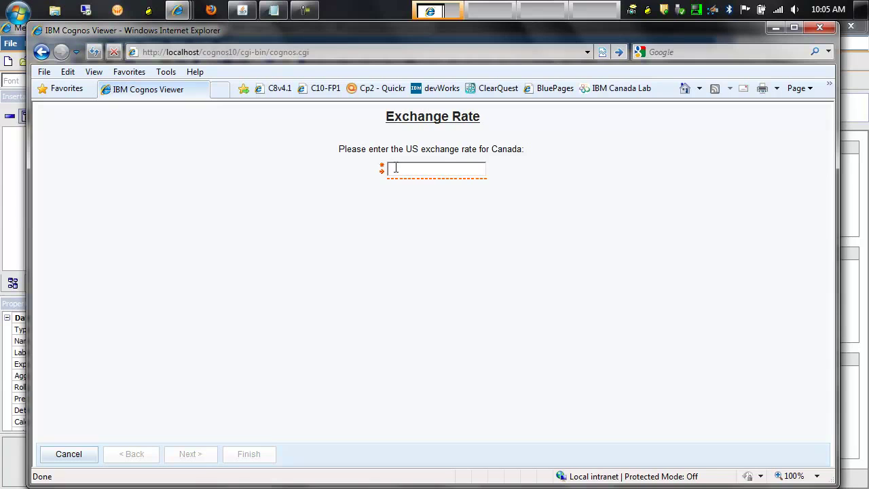
pyautogui.write('1.02')
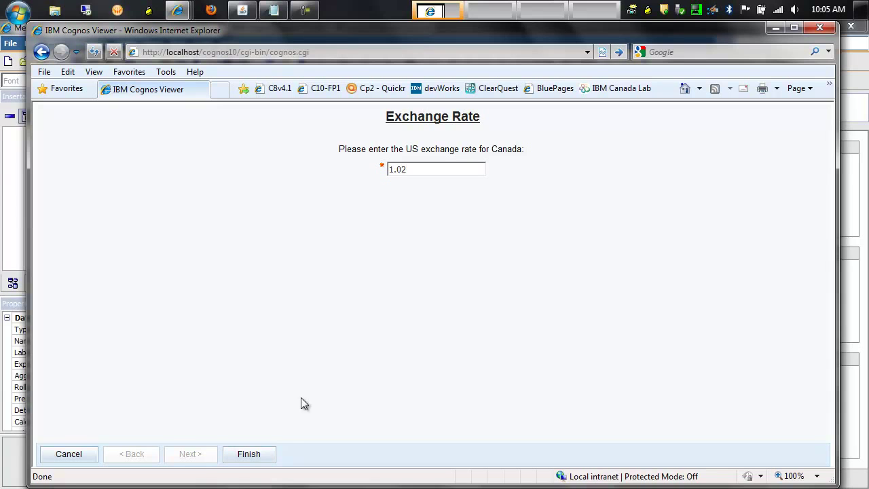
pyautogui.click(260, 452)
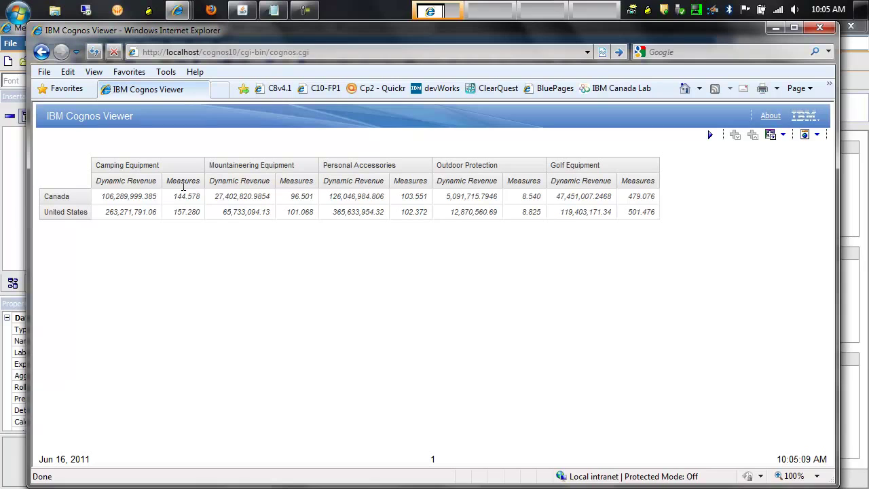
pyautogui.moveTo(201, 183); pyautogui.dragTo(167, 180)
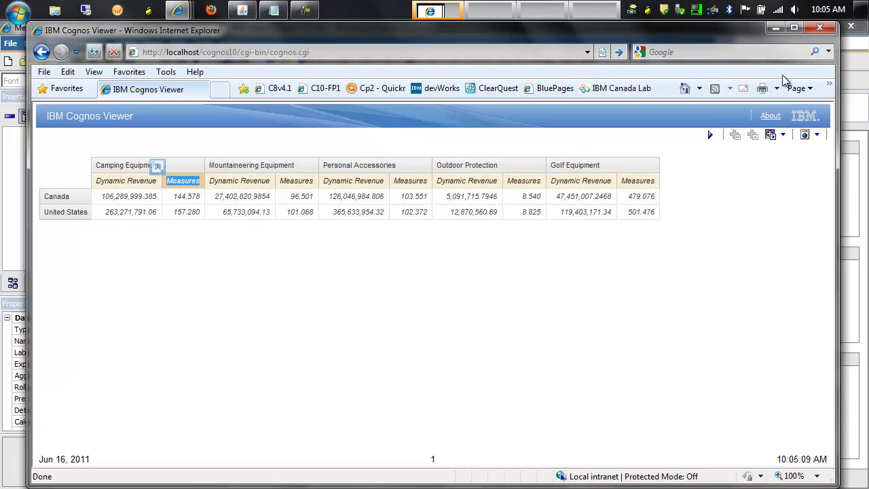
pyautogui.click(818, 28)
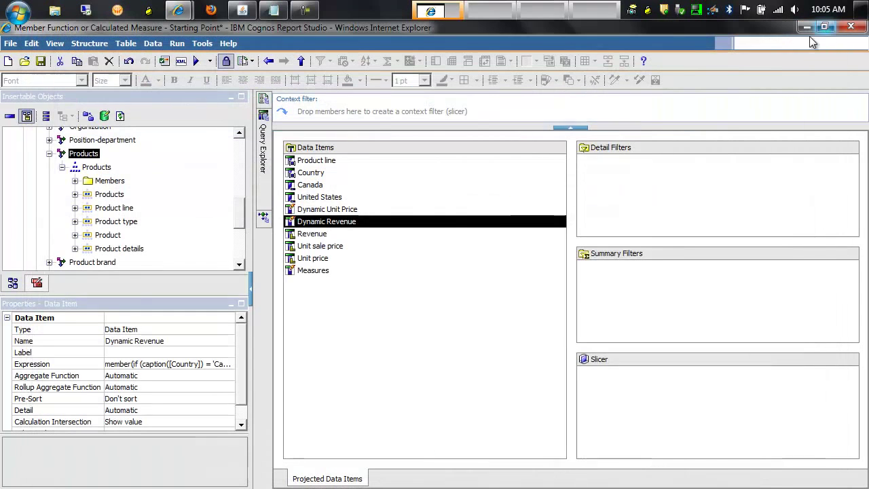
# Step: Open the Dynamic Unit Price expression and insert member( in front of its if statement
pyautogui.click(313, 272)
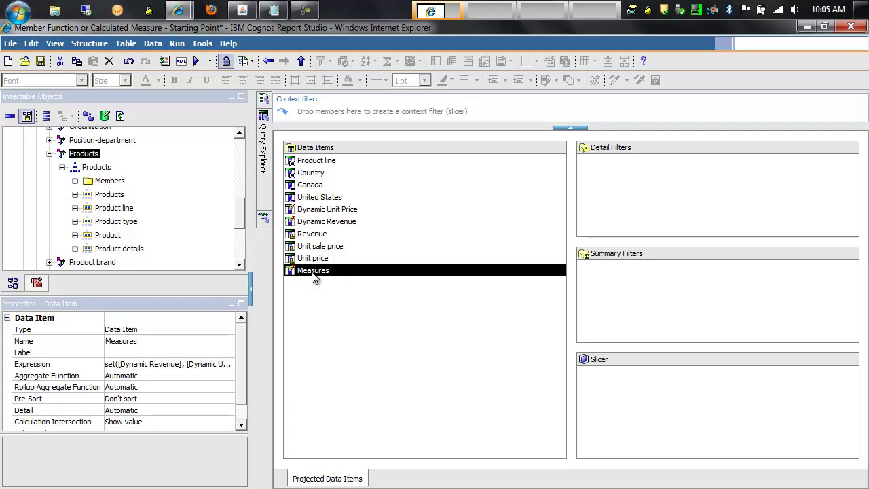
pyautogui.click(323, 212)
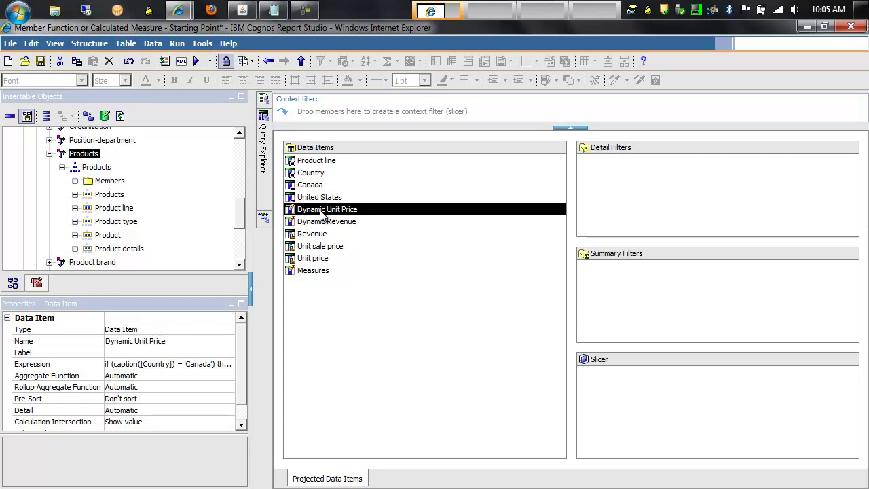
pyautogui.doubleClick(321, 211)
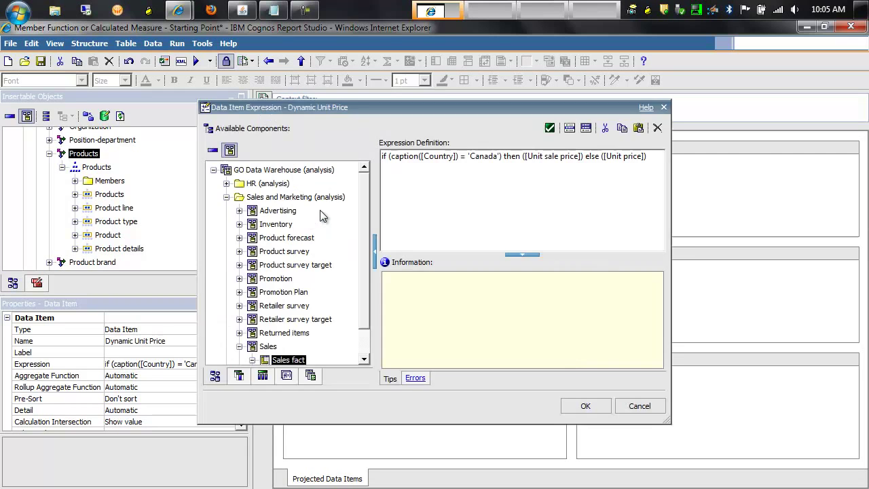
pyautogui.click(383, 157)
pyautogui.write('member(')
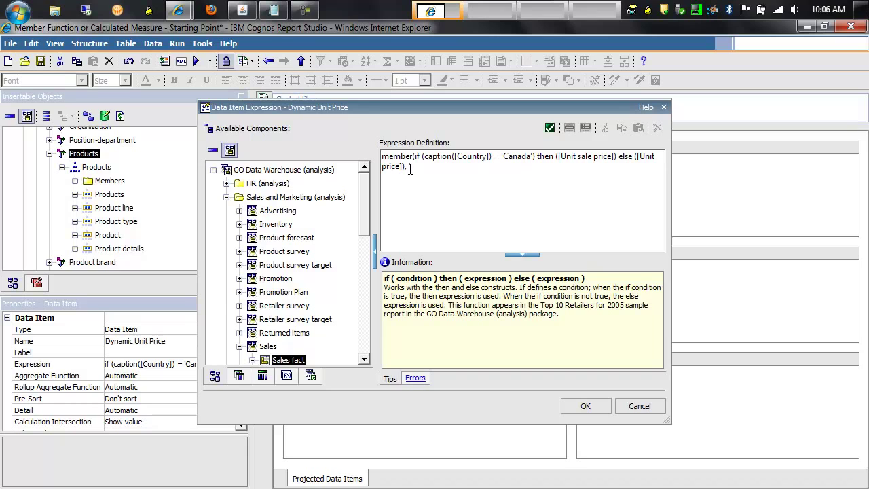
# Step: Complete the member function with 'Dynamic Unit Price', 'Dynamic Unit Price' and Sales fact as the hierarchy, and accept the expression
pyautogui.write("ynamic Unit Price', 'Dynamic Unit Price',")
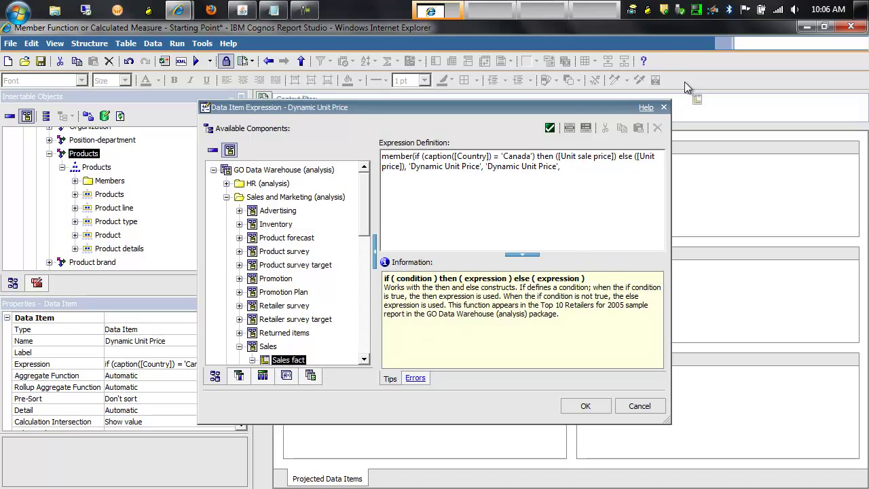
pyautogui.moveTo(516, 179); pyautogui.dragTo(572, 165)
pyautogui.click(595, 402)
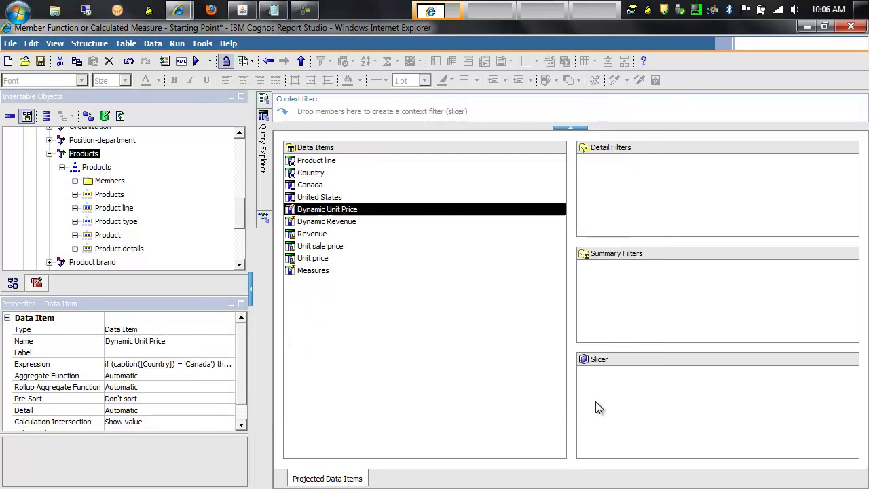
# Step: Run the report with an exchange rate of 1.02 to check the Dynamic Revenue and Dynamic Unit Price headings, and close the viewer
pyautogui.click(198, 61)
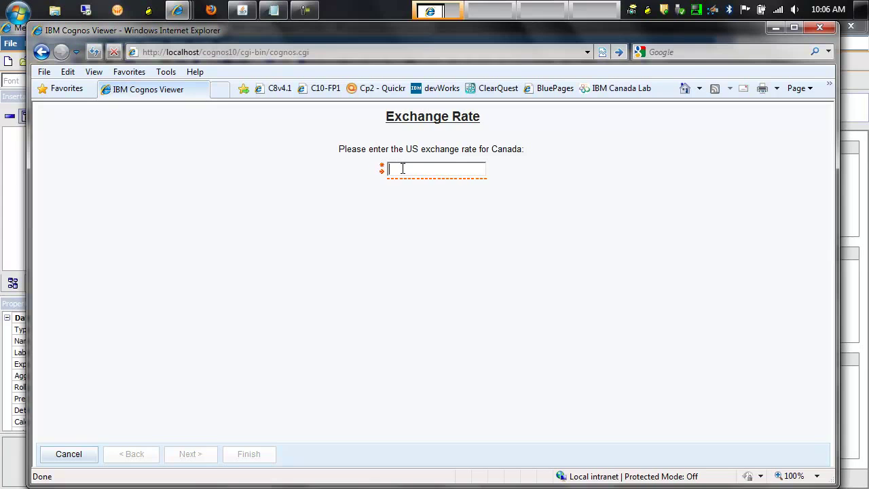
pyautogui.write('1.02')
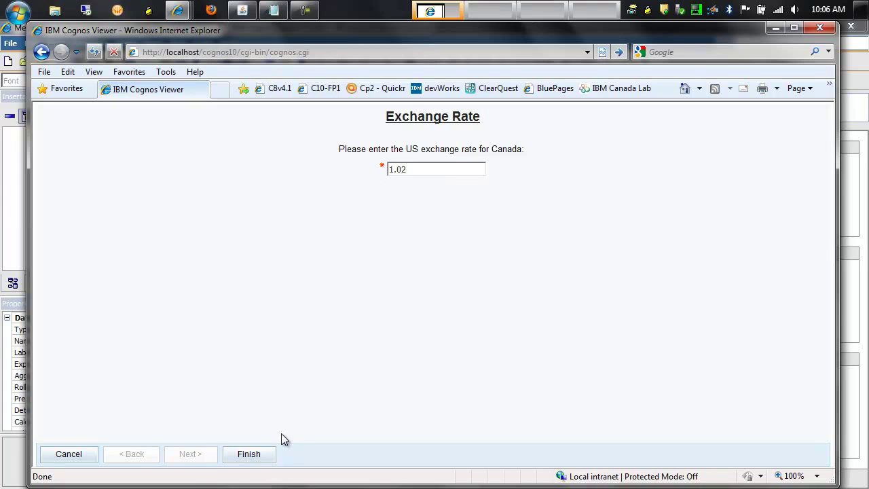
pyautogui.click(259, 453)
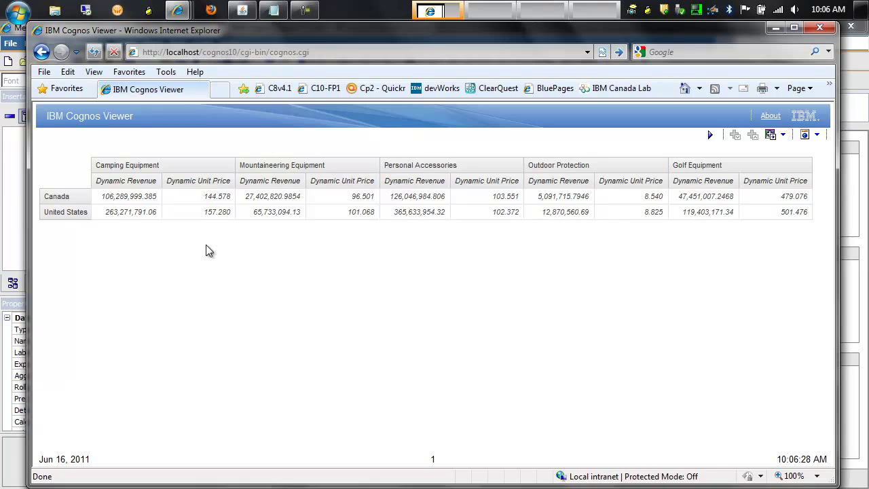
pyautogui.click(820, 30)
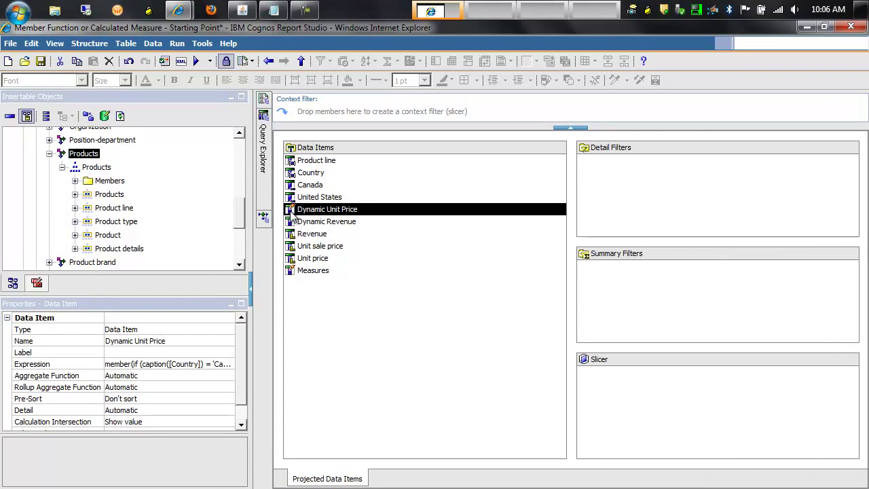
# Step: Replace the Dynamic Unit Price data item with a calculated measure of the same name, using Sales fact as its measure dimension
pyautogui.press('Delete')
pyautogui.click(37, 284)
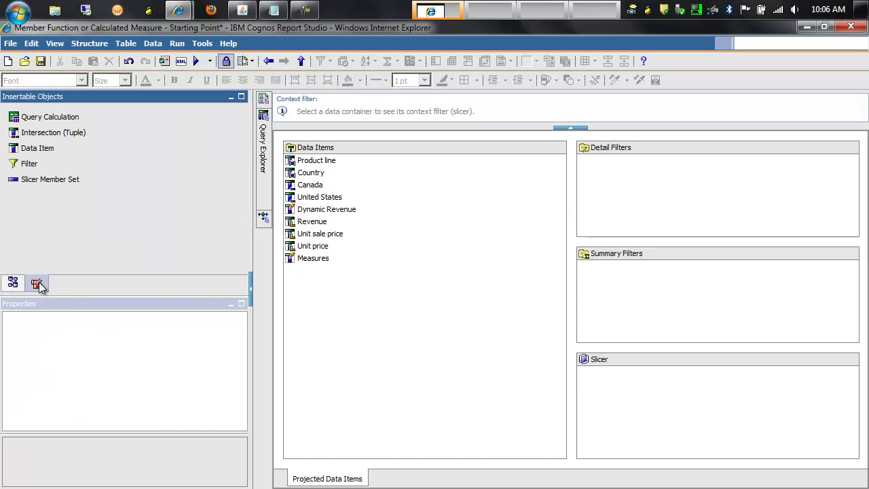
pyautogui.moveTo(27, 116); pyautogui.dragTo(308, 288)
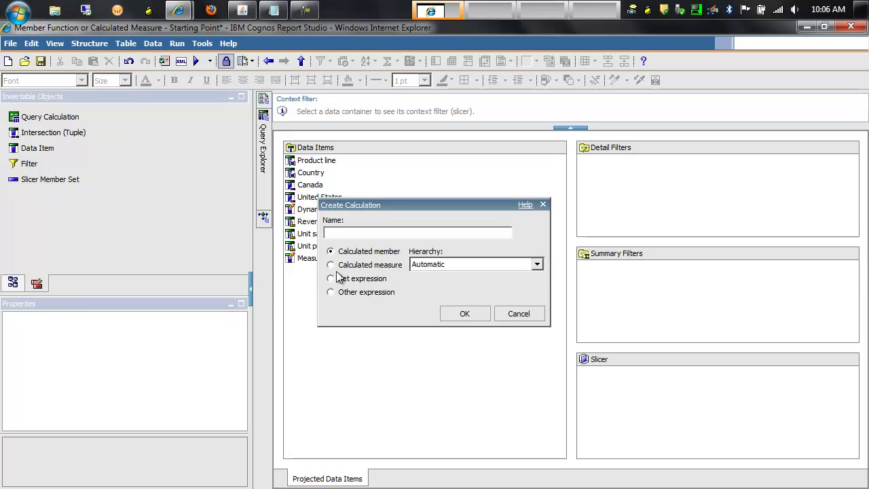
pyautogui.click(331, 265)
pyautogui.click(343, 233)
pyautogui.write('Dynamic Unit Price')
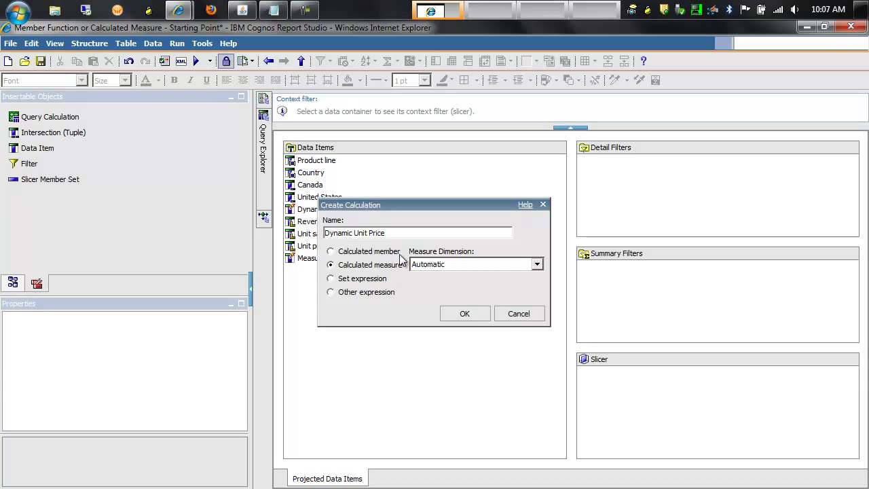
pyautogui.click(536, 264)
pyautogui.moveTo(538, 281); pyautogui.dragTo(544, 364)
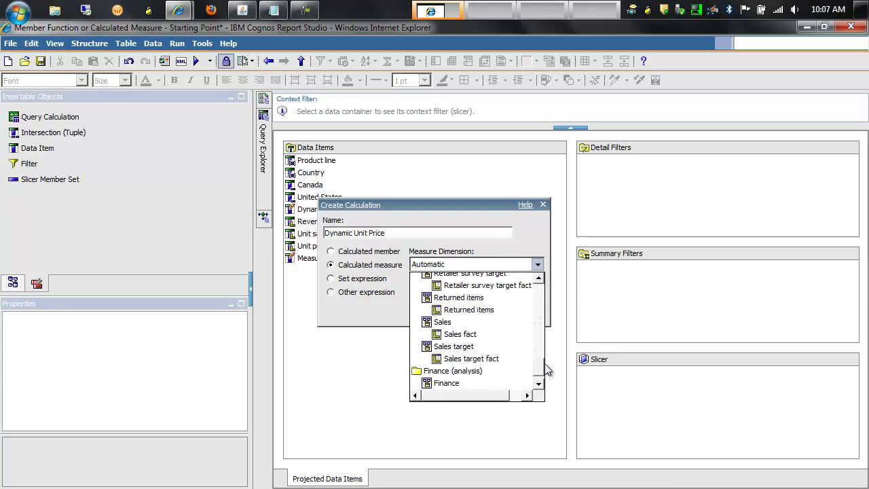
pyautogui.click(458, 334)
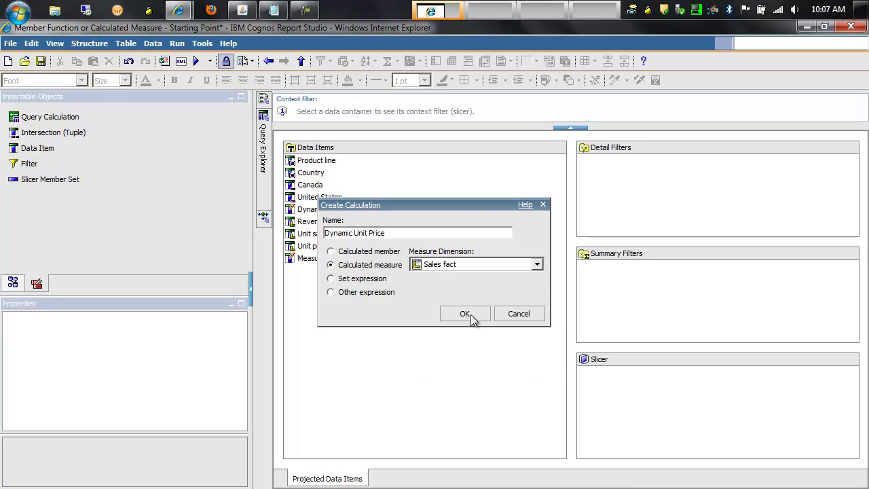
pyautogui.click(470, 314)
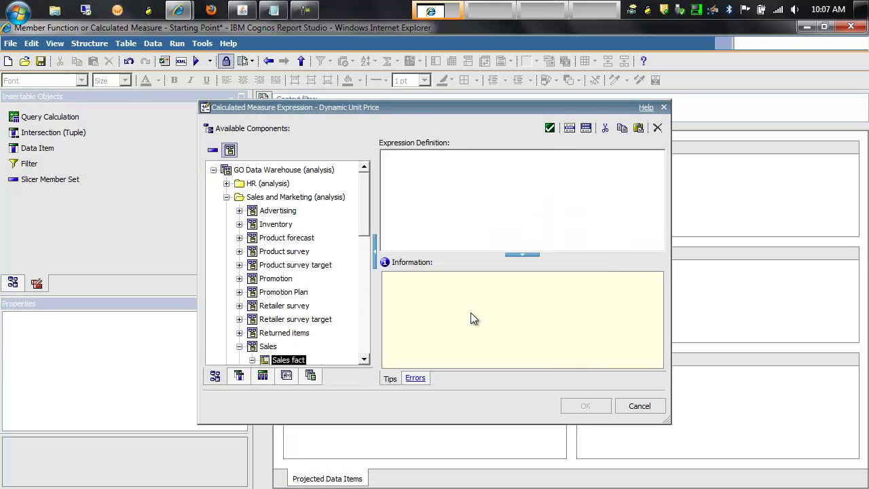
# Step: Copy if (caption([Country]) = 'Canada') then ([Unit sale price]) else ([Unit price]) from Notepad into the calculated measure's expression and accept it
pyautogui.click(274, 10)
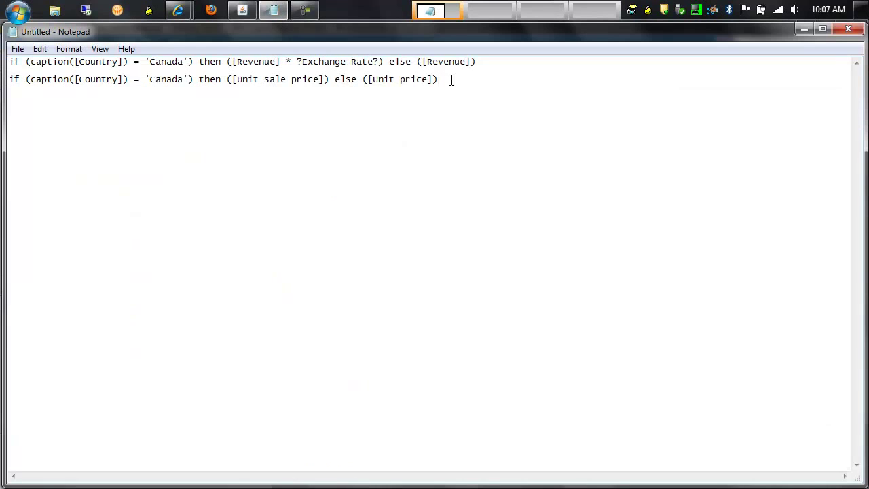
pyautogui.moveTo(449, 80); pyautogui.dragTo(1, 78)
pyautogui.hotkey('ctrl', 'c')
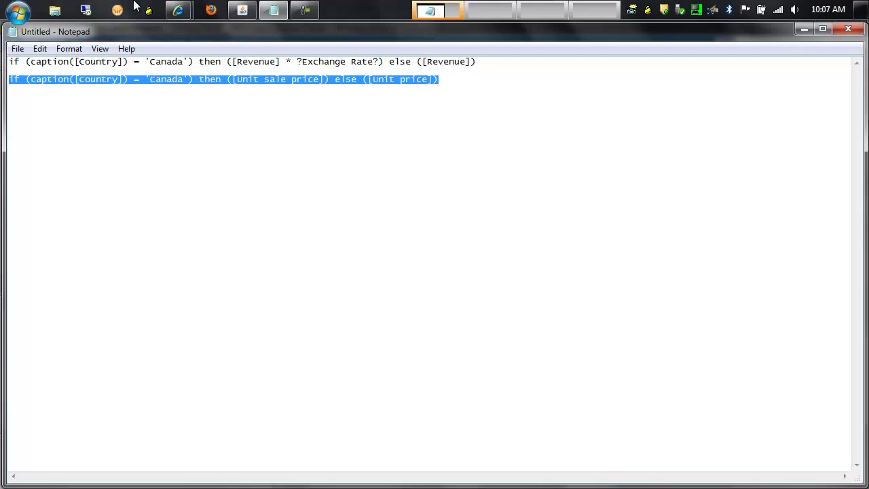
pyautogui.moveTo(178, 9)
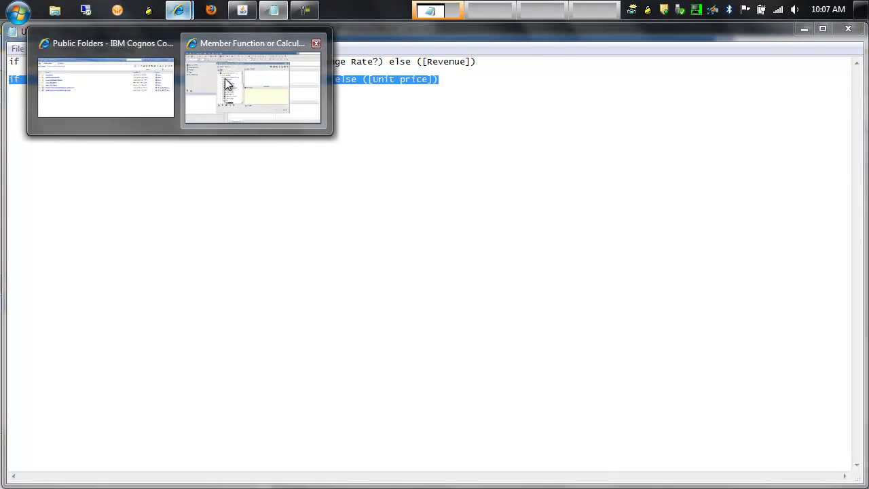
pyautogui.click(226, 82)
pyautogui.click(402, 166)
pyautogui.hotkey('ctrl', 'v')
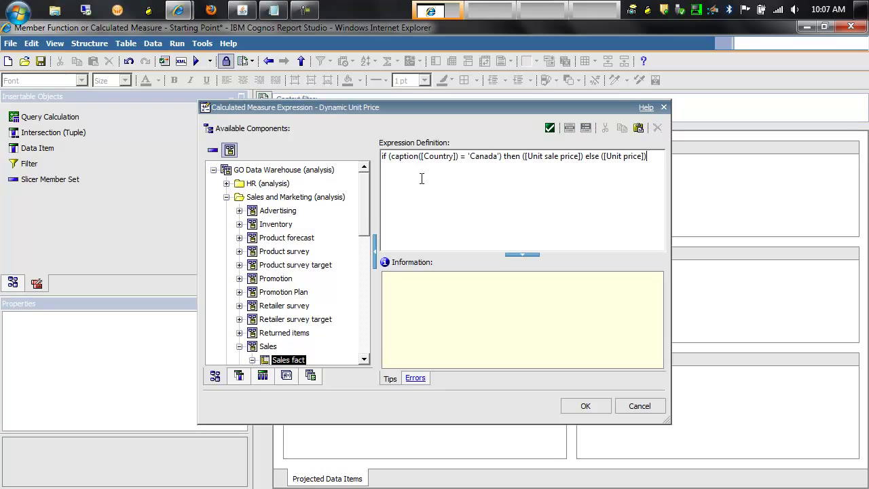
pyautogui.click(578, 406)
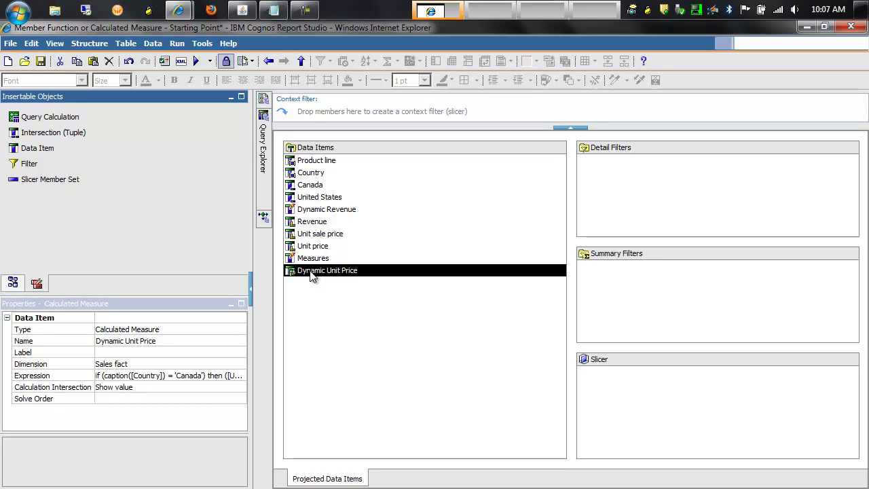
# Step: Review the Measures set expression, and run the report with an exchange rate of 1.02 to check the Dynamic Unit Price calculated measure
pyautogui.doubleClick(324, 259)
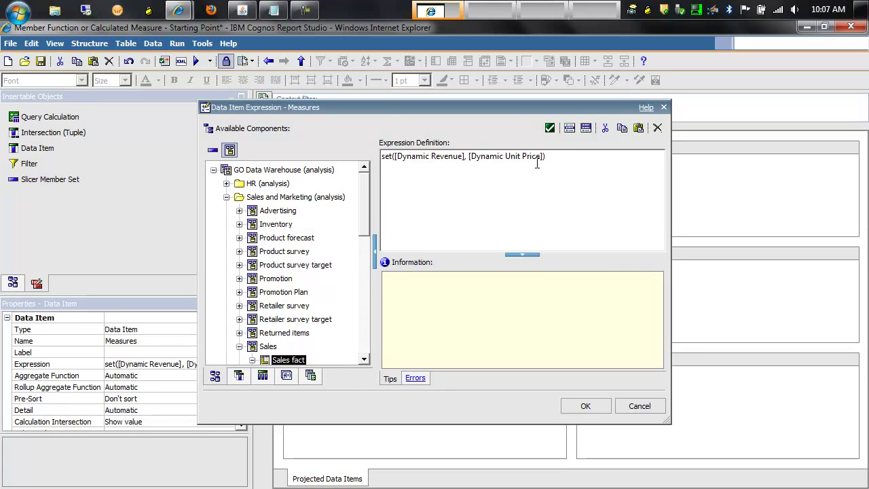
pyautogui.click(586, 407)
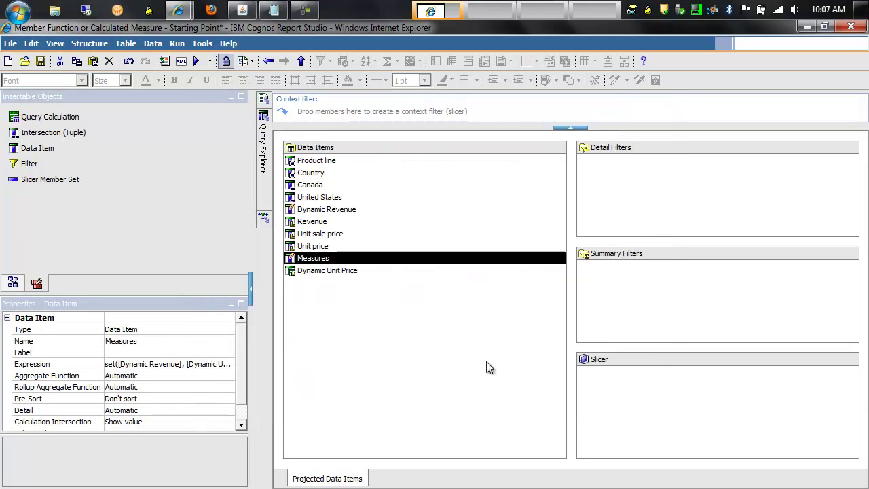
pyautogui.click(197, 59)
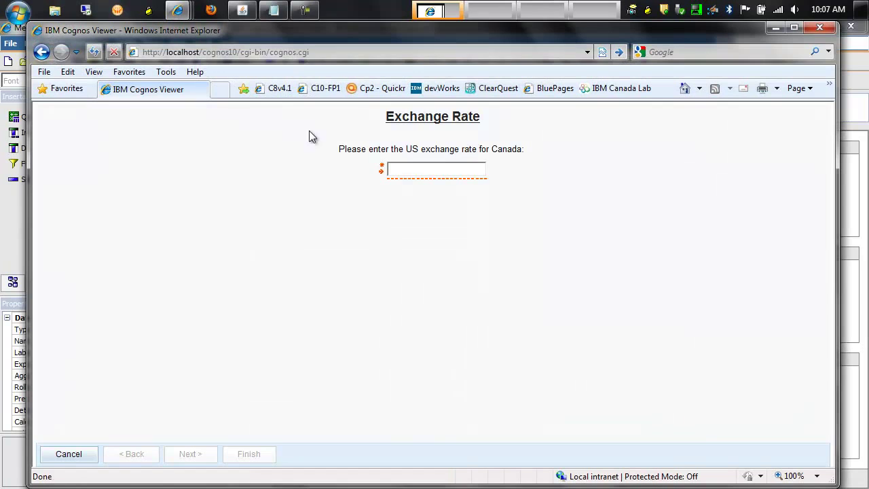
pyautogui.write('1.02')
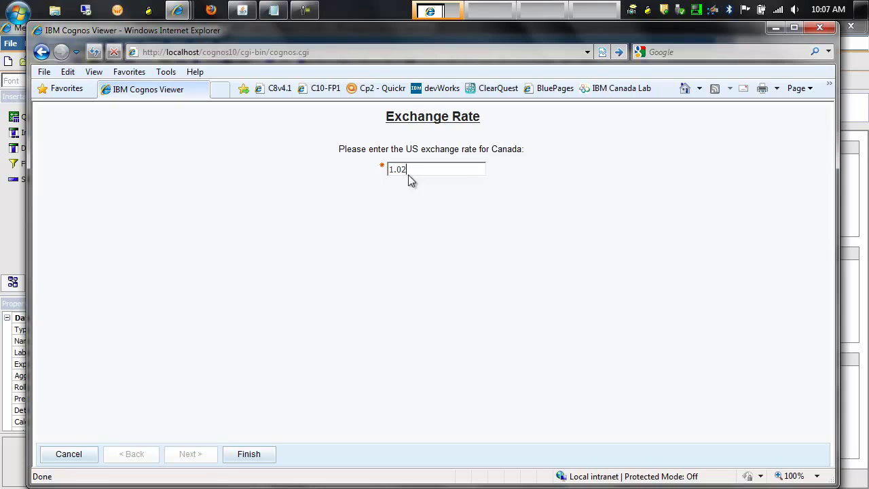
pyautogui.click(247, 455)
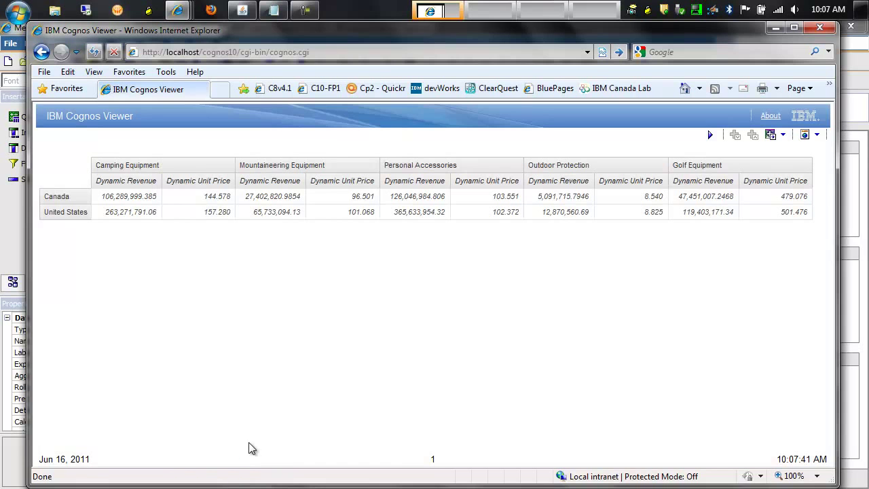